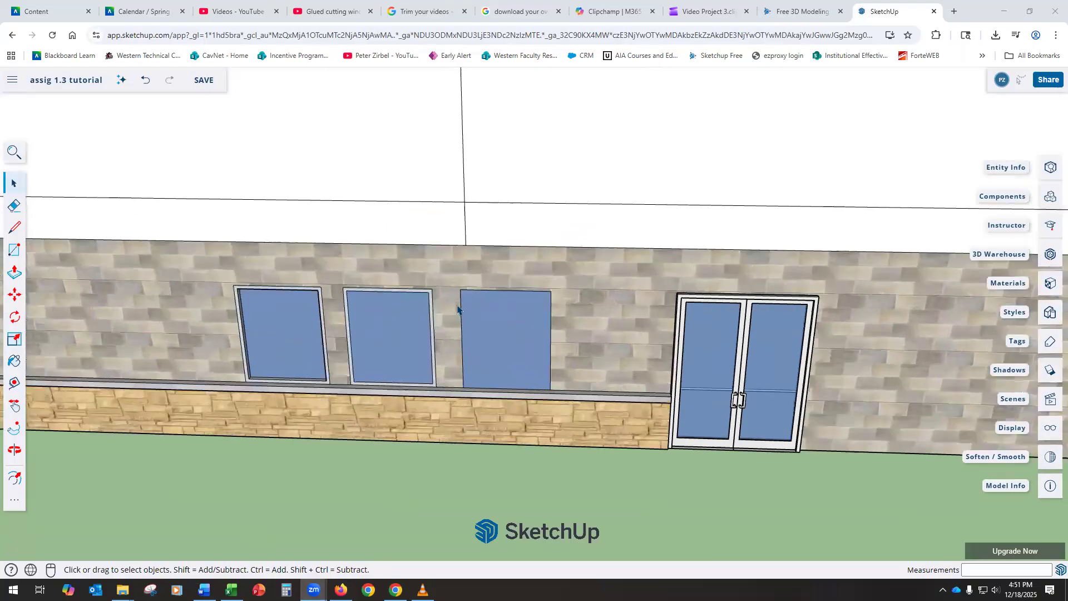
Step: Try a 2-unit inset frame on the third window with Offset, then undo it
scroll(459, 307, down, 3)
scroll(395, 333, up, 2)
scroll(395, 332, up, 2)
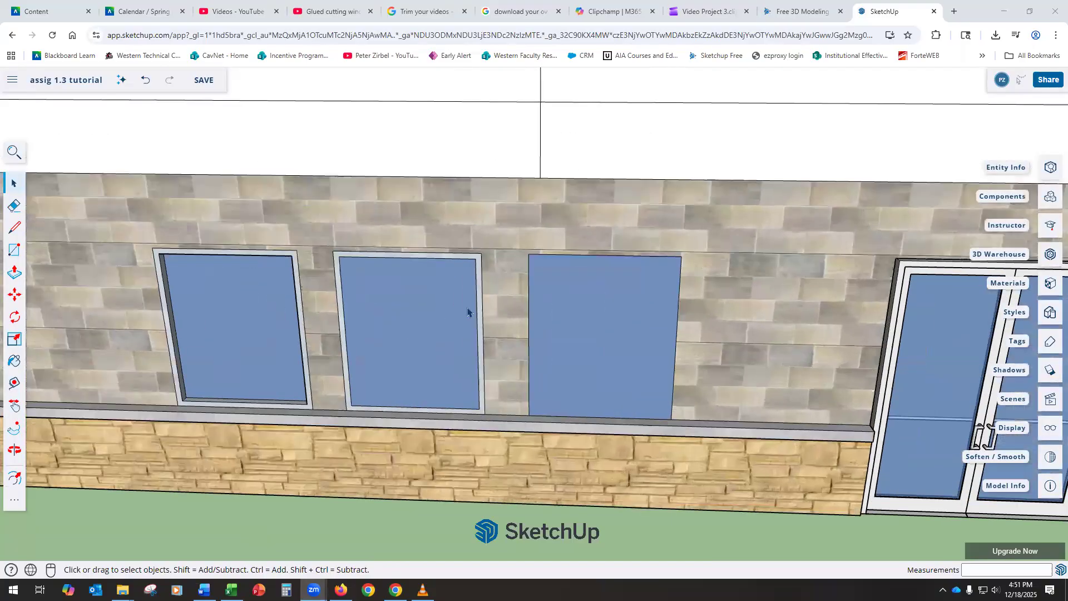
click(13, 250)
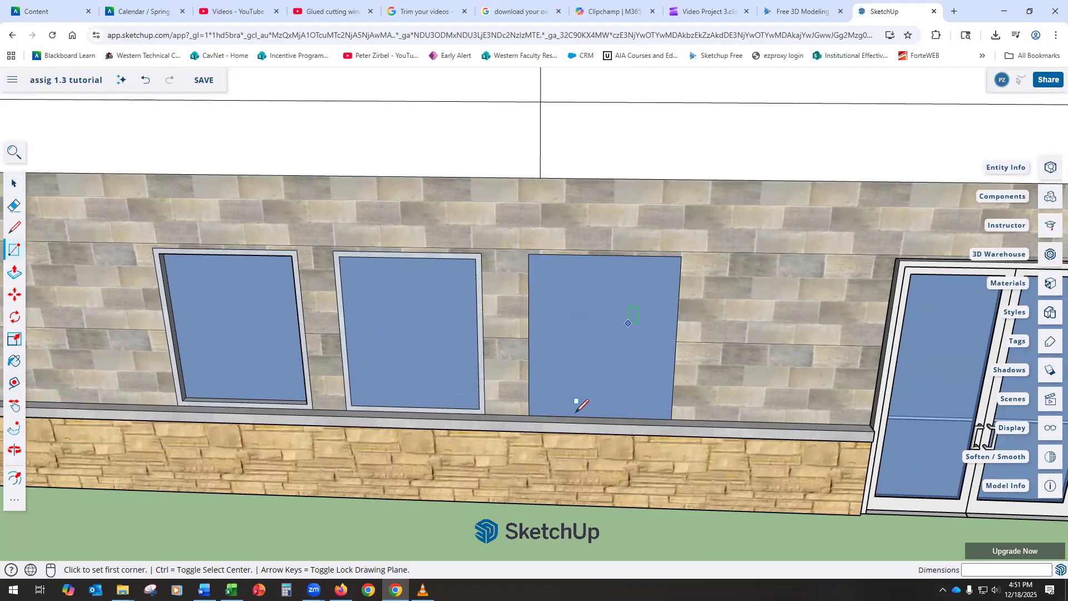
mouse_move(539, 540)
middle_down()
mouse_move(539, 444)
mouse_move(515, 524)
mouse_move(485, 439)
middle_up()
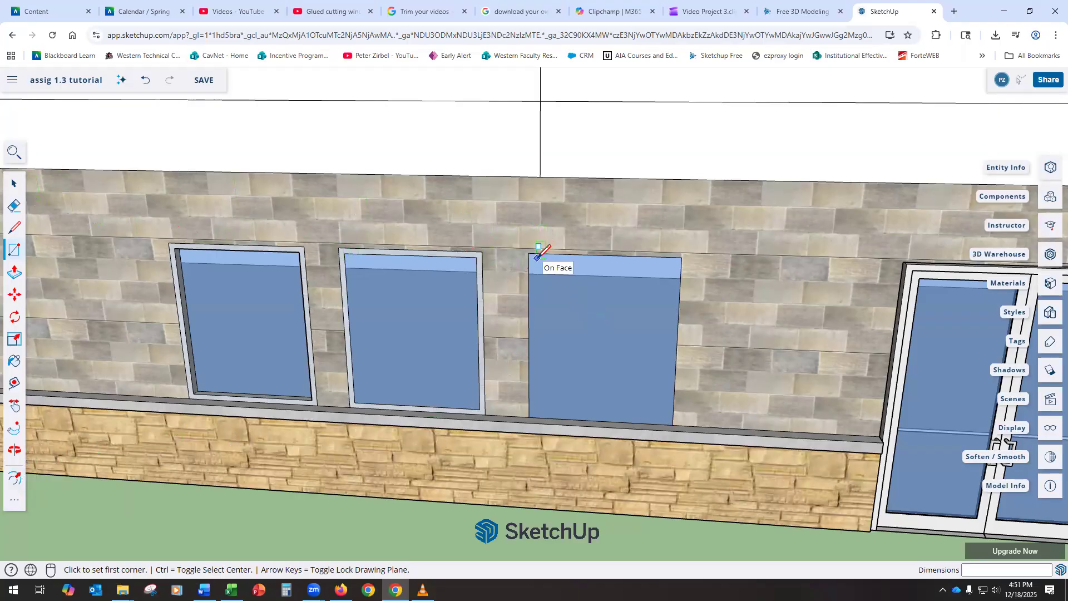
click(14, 477)
key(Escape)
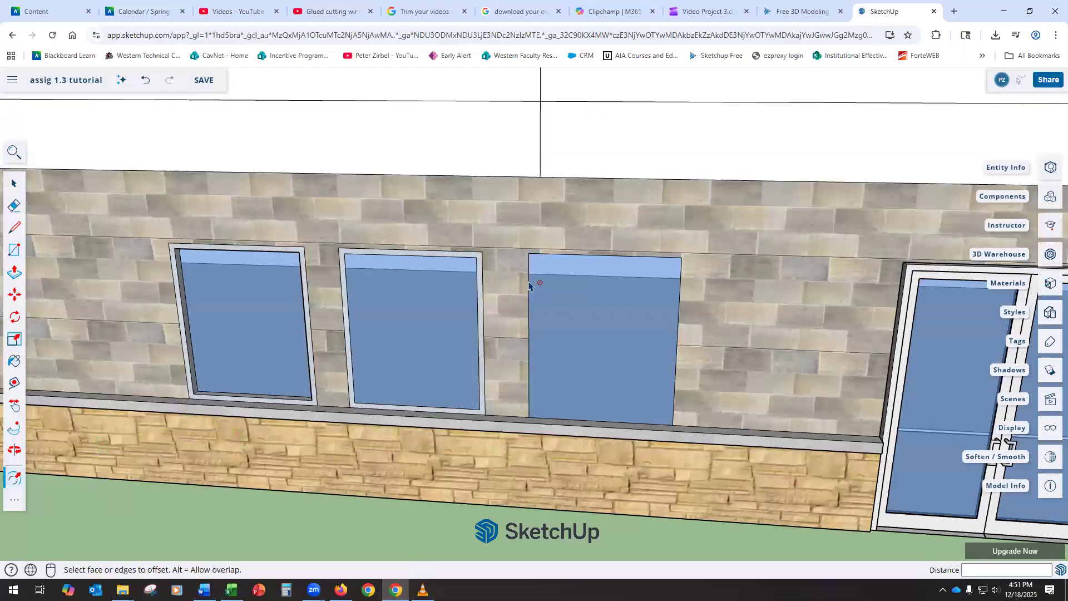
click(536, 291)
click(528, 290)
click(544, 295)
text(2)
key(Return)
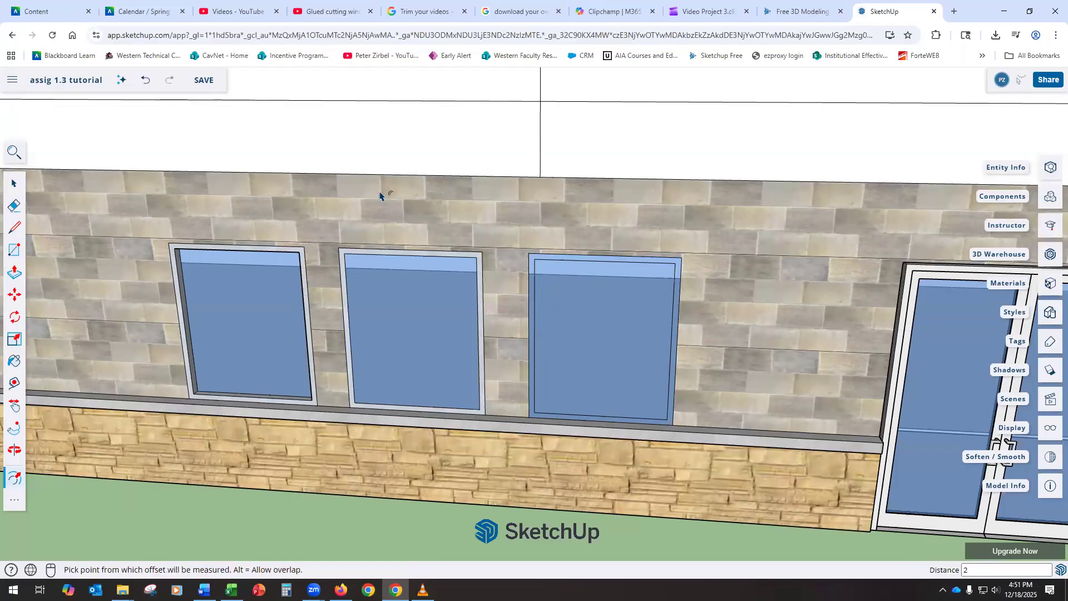
click(146, 81)
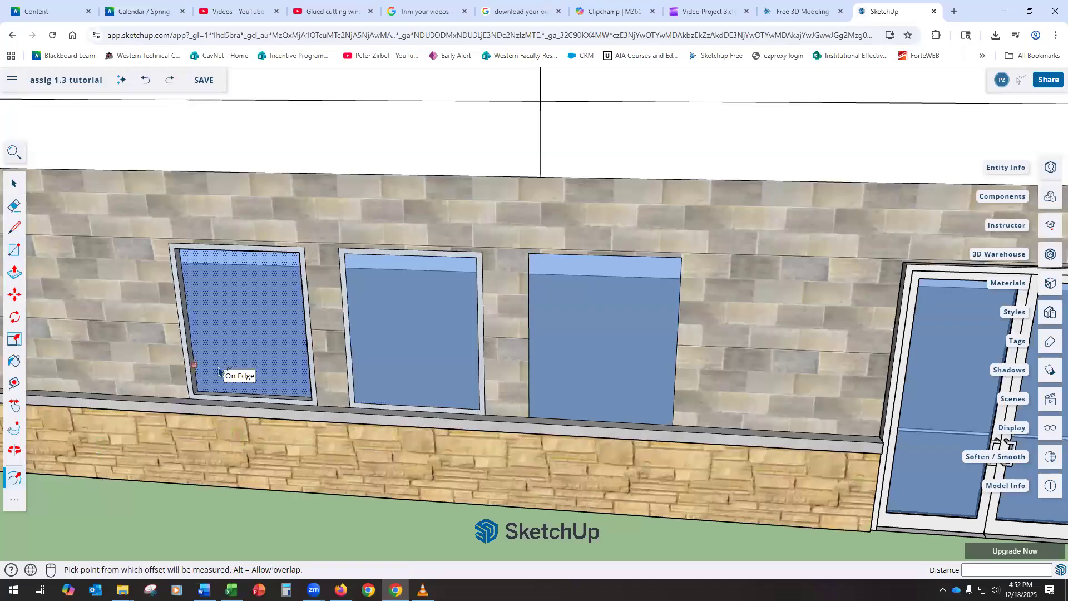
Step: Reframe the view on the wall and box-select the leftmost window together with its frame
scroll(217, 371, up, 3)
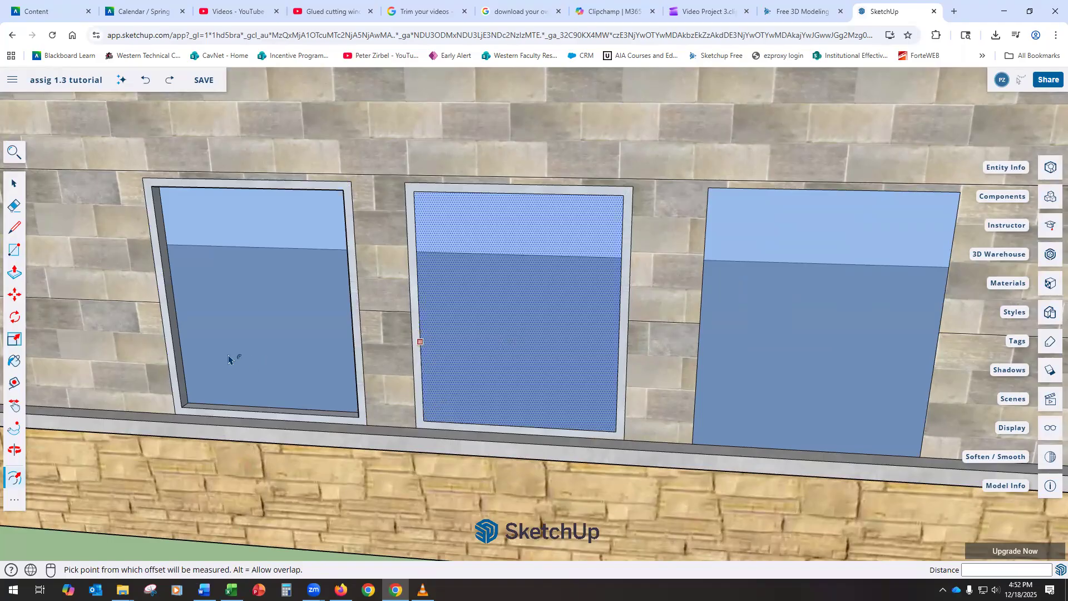
scroll(606, 328, down, 6)
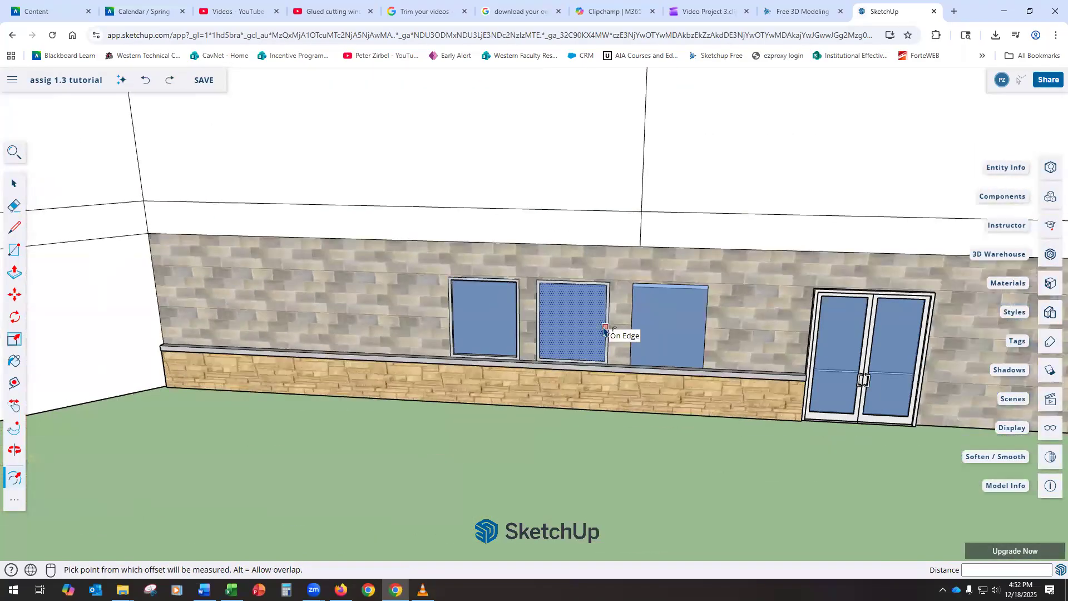
scroll(483, 348, up, 3)
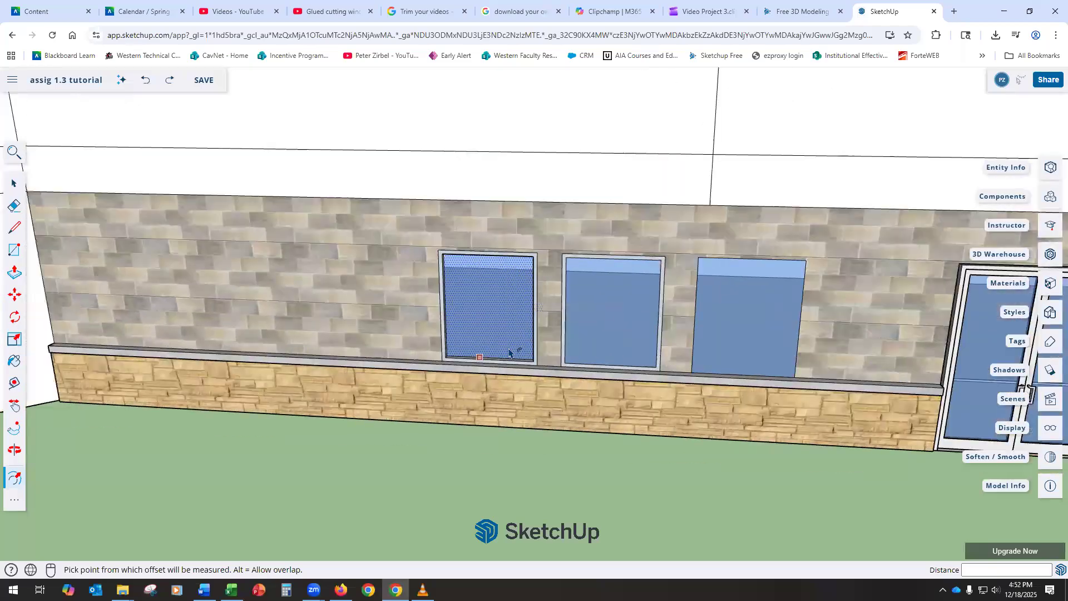
scroll(509, 352, down, 3)
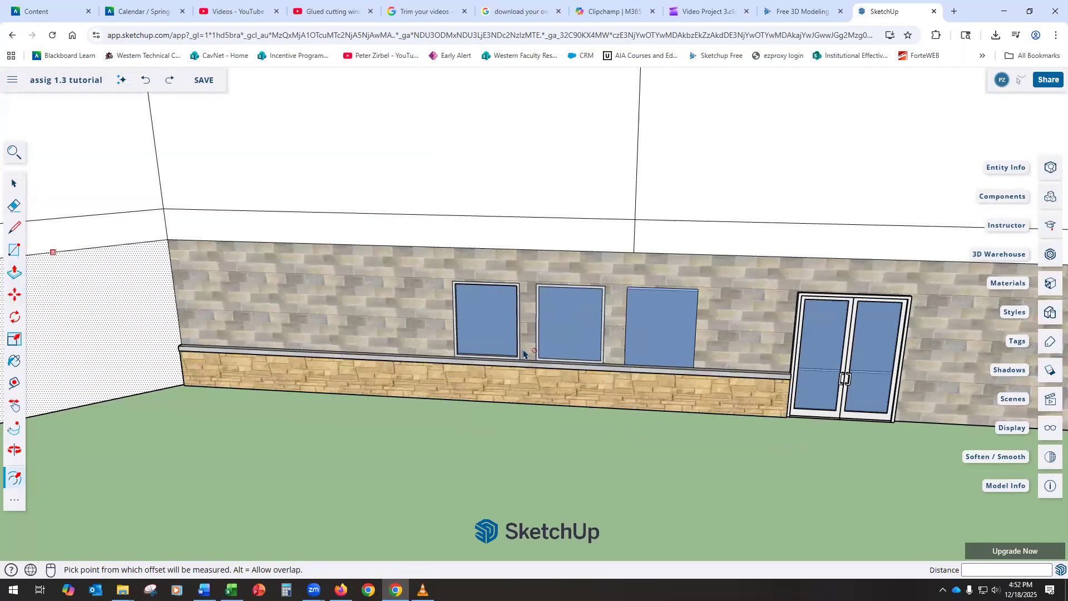
scroll(527, 339, up, 4)
middle_drag(528, 313, 345, 178)
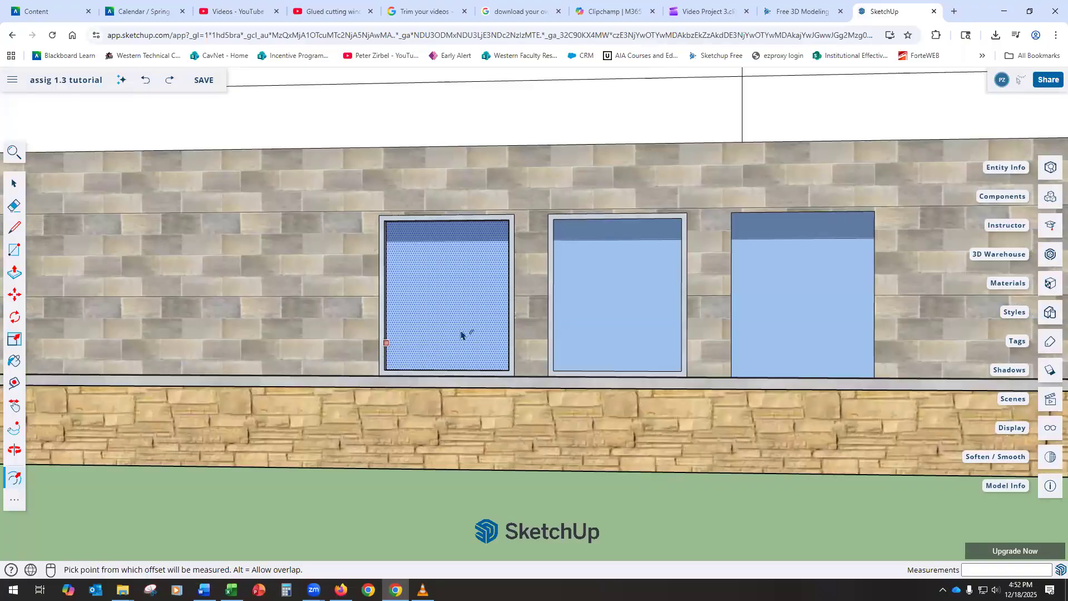
scroll(461, 334, down, 5)
mouse_move(503, 343)
middle_down()
mouse_move(484, 358)
mouse_move(476, 428)
mouse_move(501, 384)
mouse_move(489, 345)
middle_up()
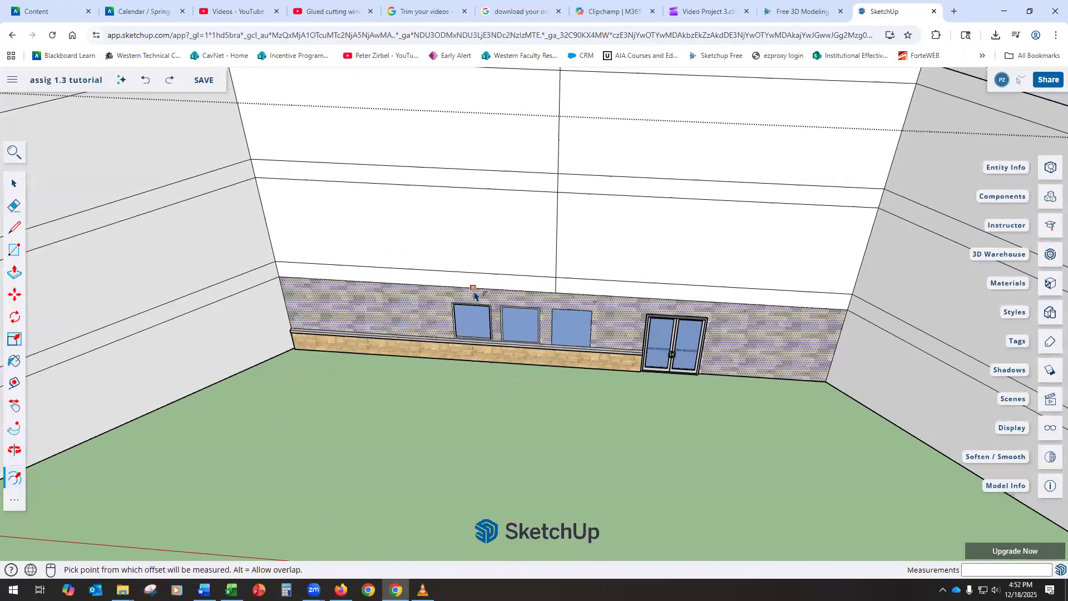
scroll(474, 295, up, 4)
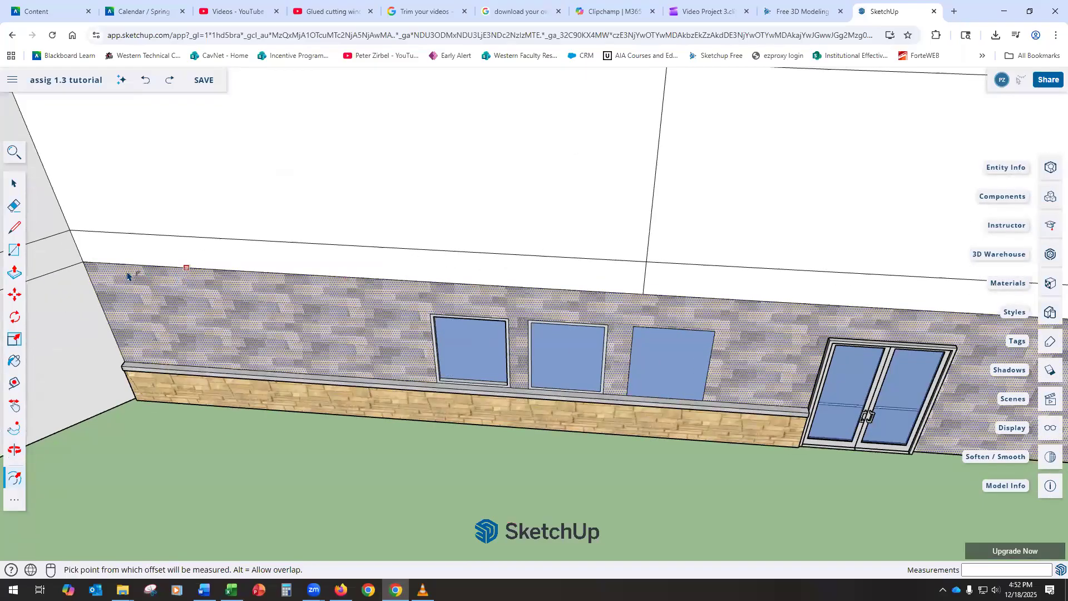
click(14, 183)
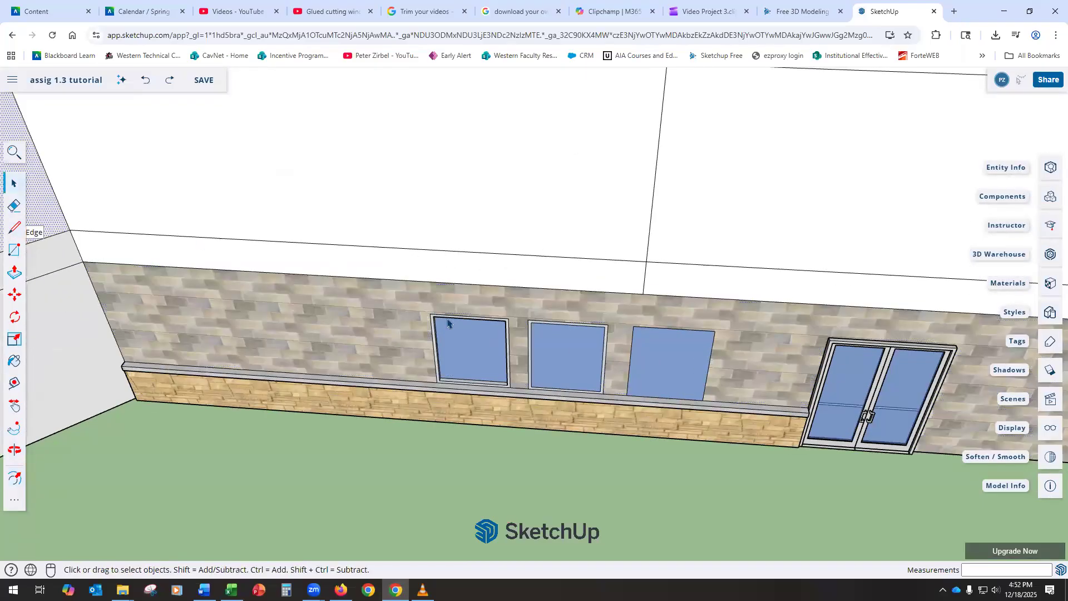
mouse_move(414, 300)
mouse_down()
mouse_move(509, 413)
mouse_move(519, 410)
mouse_up()
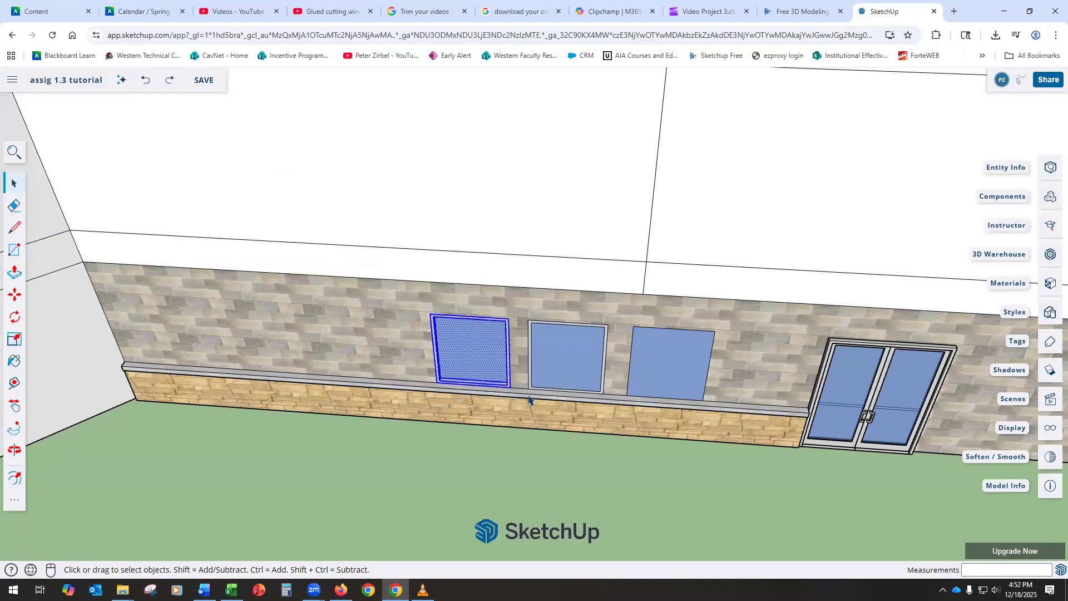
Step: Copy the framed window to a spot left of the existing window row
click(18, 297)
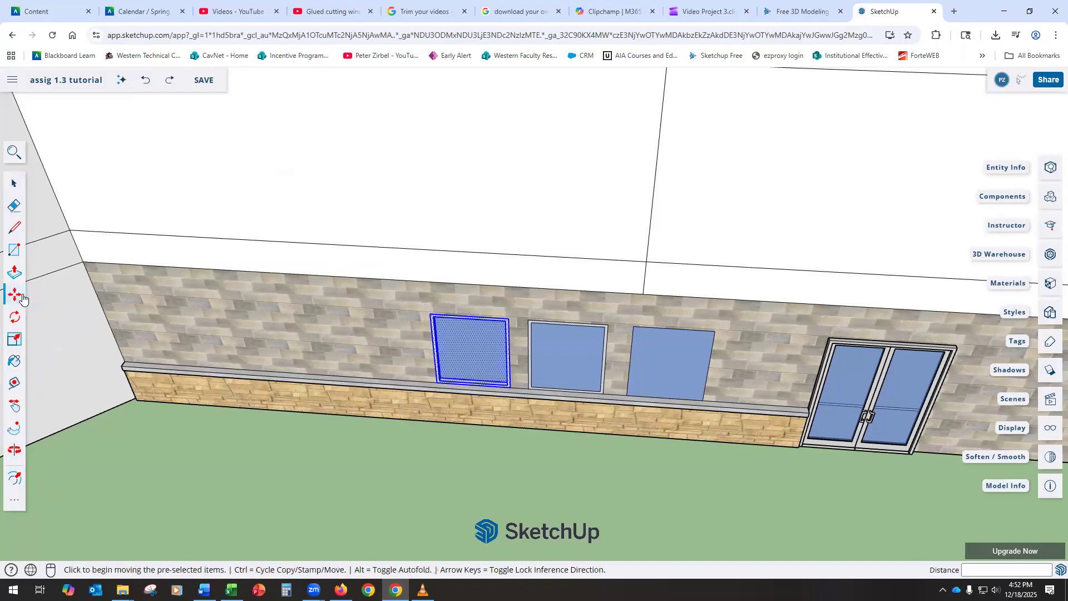
key(ctrl)
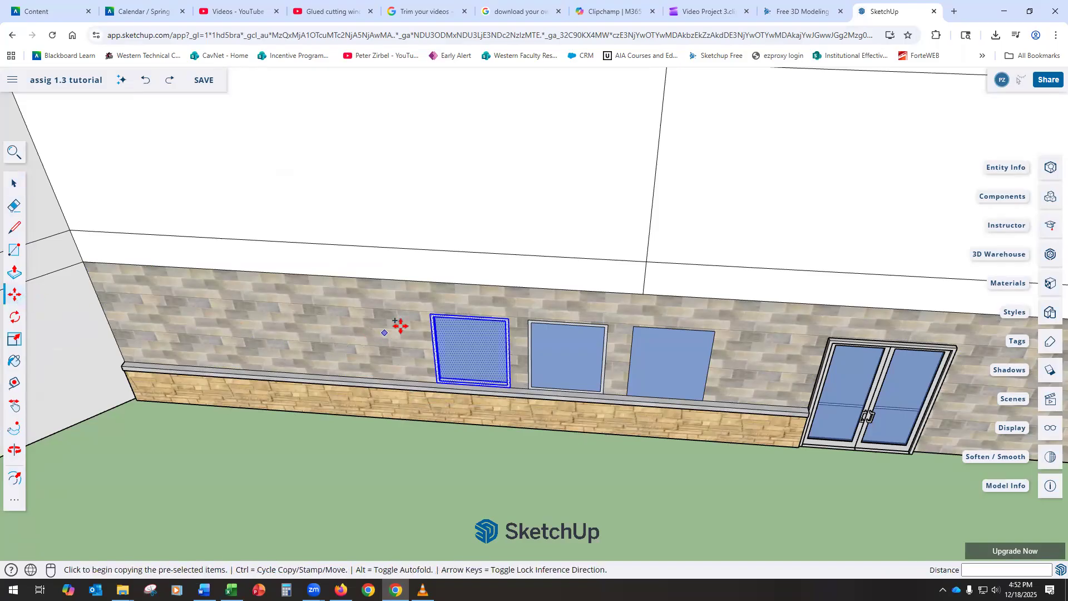
click(431, 313)
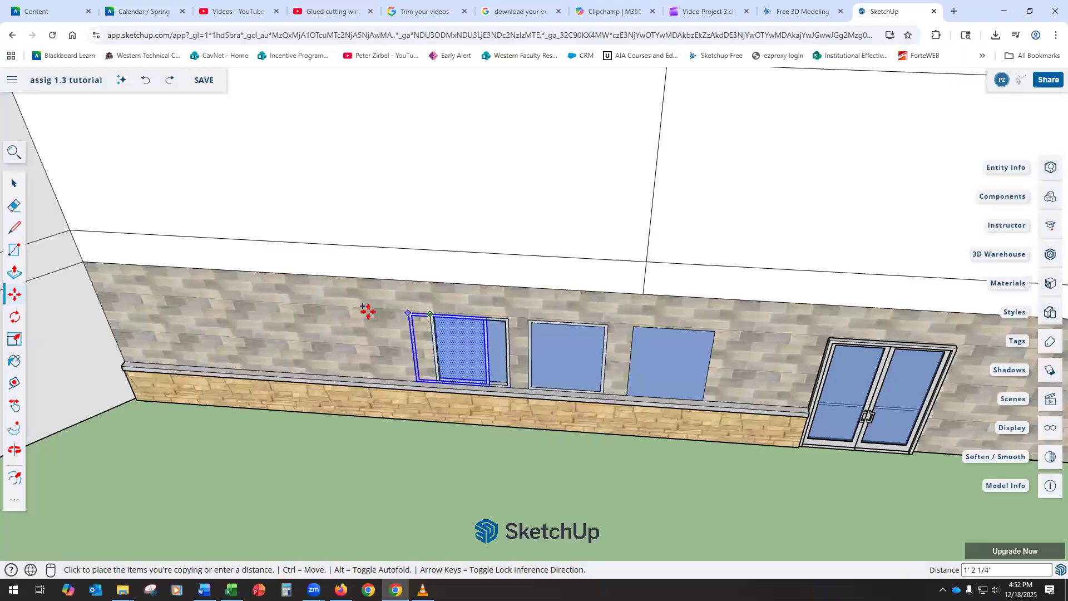
click(318, 308)
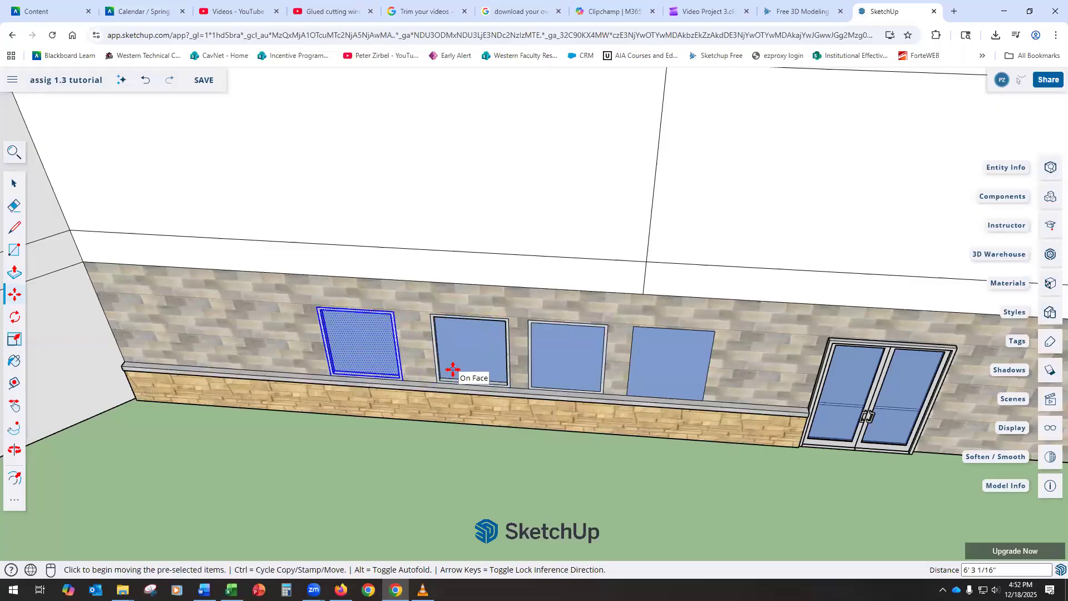
Step: Place a second copy of the framed window on the adjoining left wall
key(ctrl)
click(318, 308)
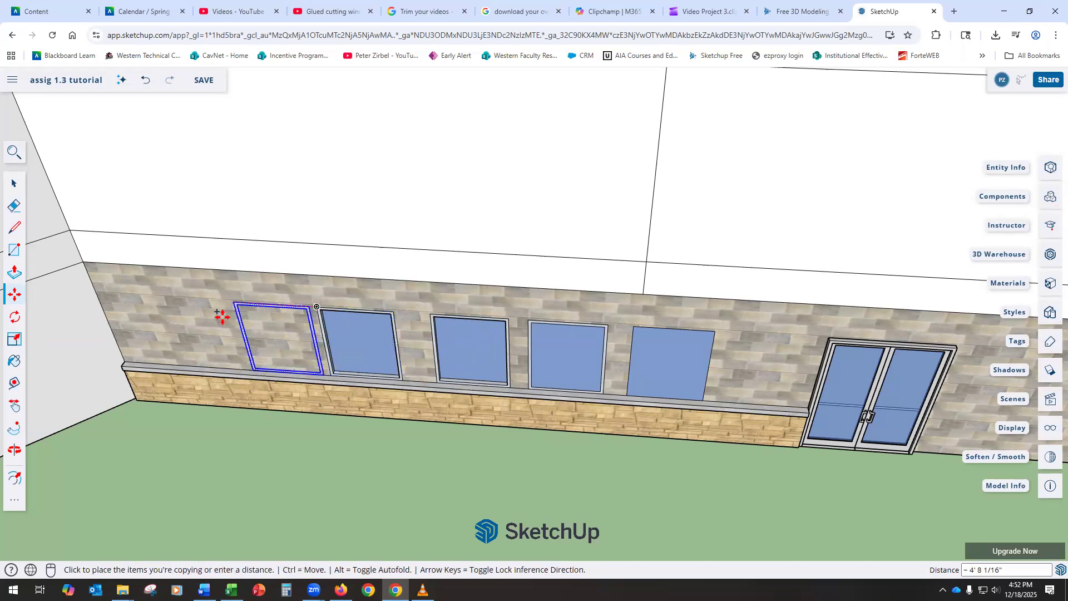
scroll(78, 334, down, 4)
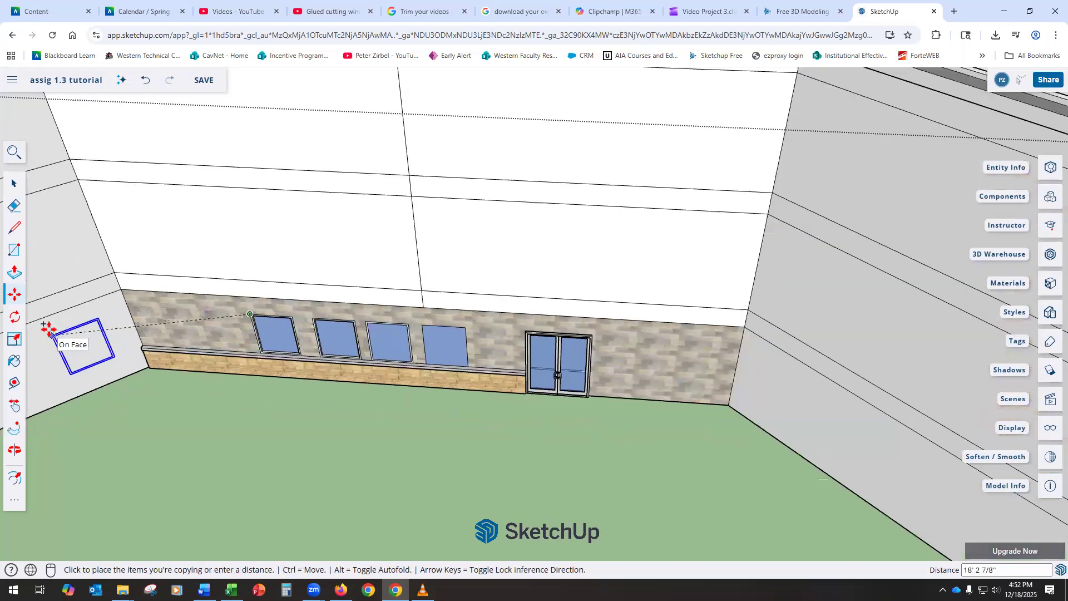
click(48, 333)
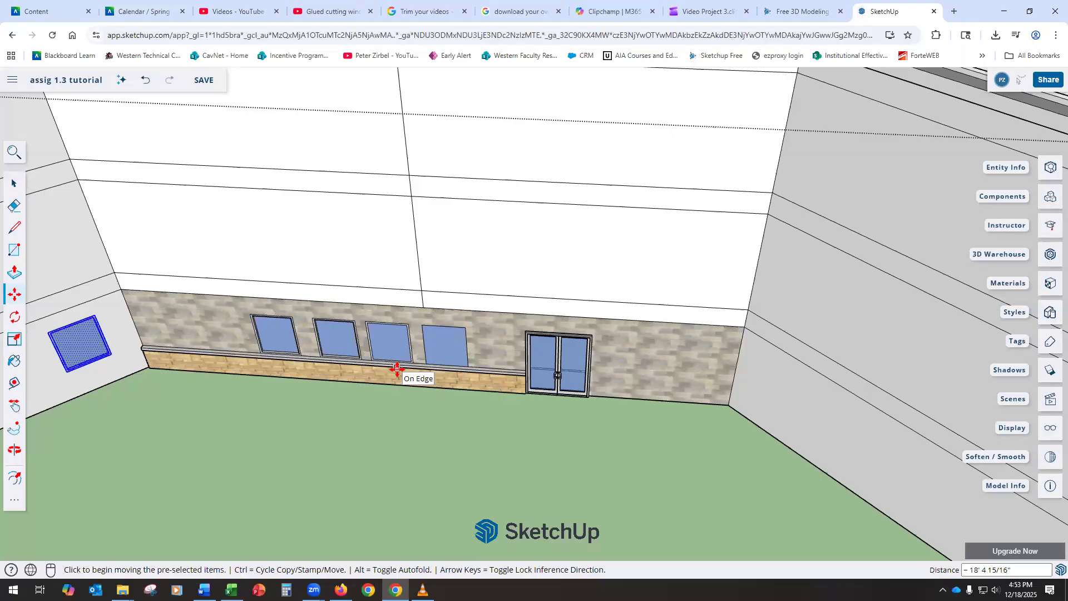
Step: Zoom out and orbit down to an eye-level view of the whole building
scroll(394, 365, down, 10)
middle_drag(394, 365, 639, 398)
middle_drag(732, 406, 671, 260)
scroll(719, 432, down, 6)
middle_drag(805, 447, 746, 398)
scroll(709, 423, up, 6)
scroll(686, 423, up, 4)
scroll(604, 398, down, 5)
scroll(632, 404, down, 1)
scroll(809, 403, up, 1)
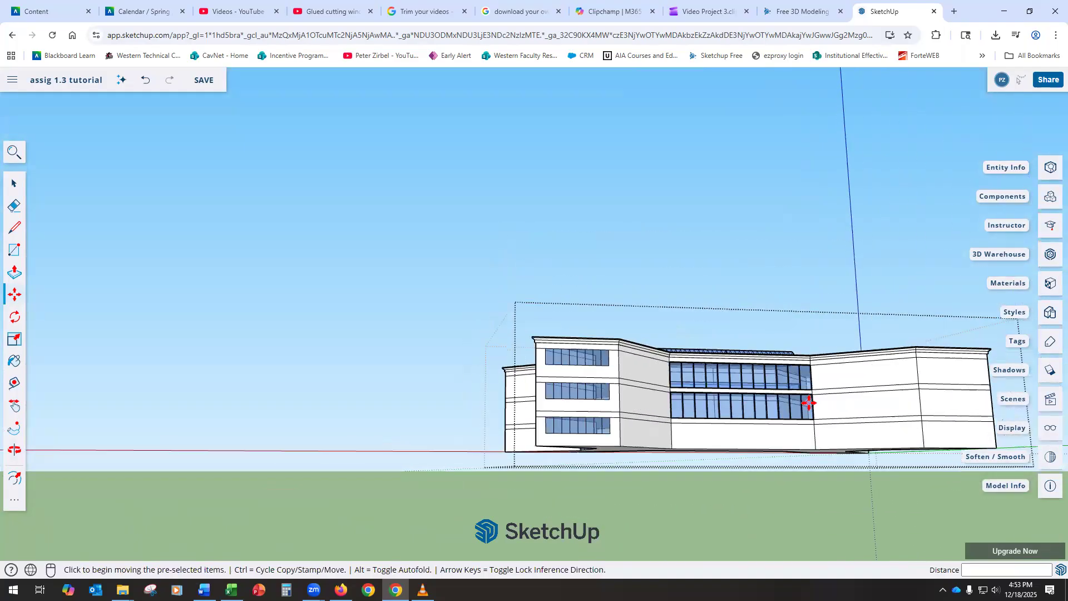
scroll(809, 403, up, 2)
scroll(808, 403, up, 4)
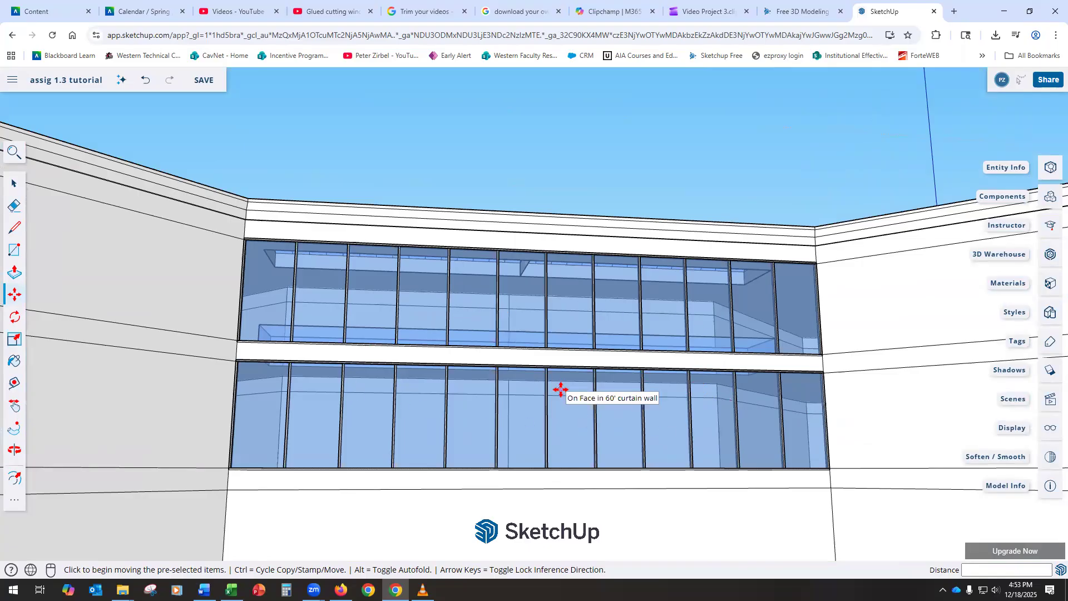
scroll(556, 389, down, 5)
Step: Orbit around to the building's front and zoom in on the stone wall beside the double doors
middle_drag(433, 394, 645, 428)
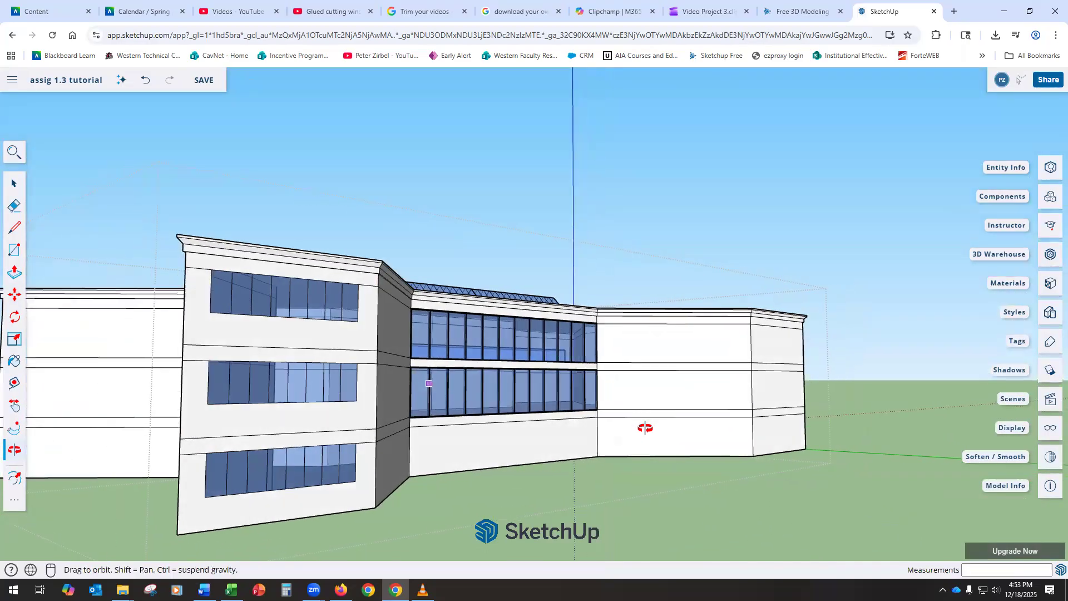
drag(646, 425, 902, 454)
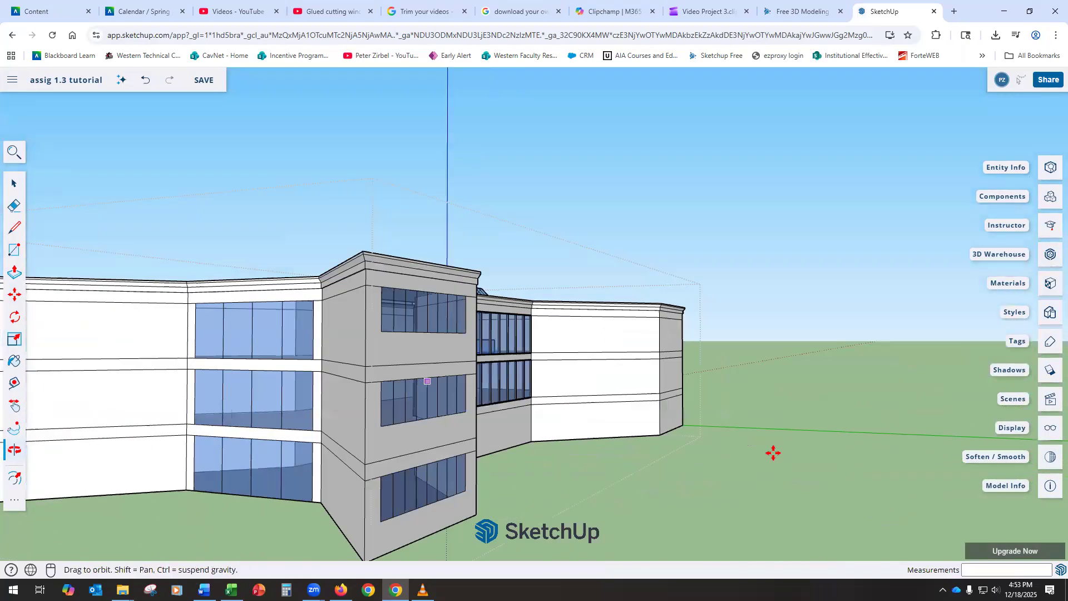
middle_drag(774, 452, 306, 438)
scroll(331, 425, down, 5)
middle_drag(139, 422, 457, 449)
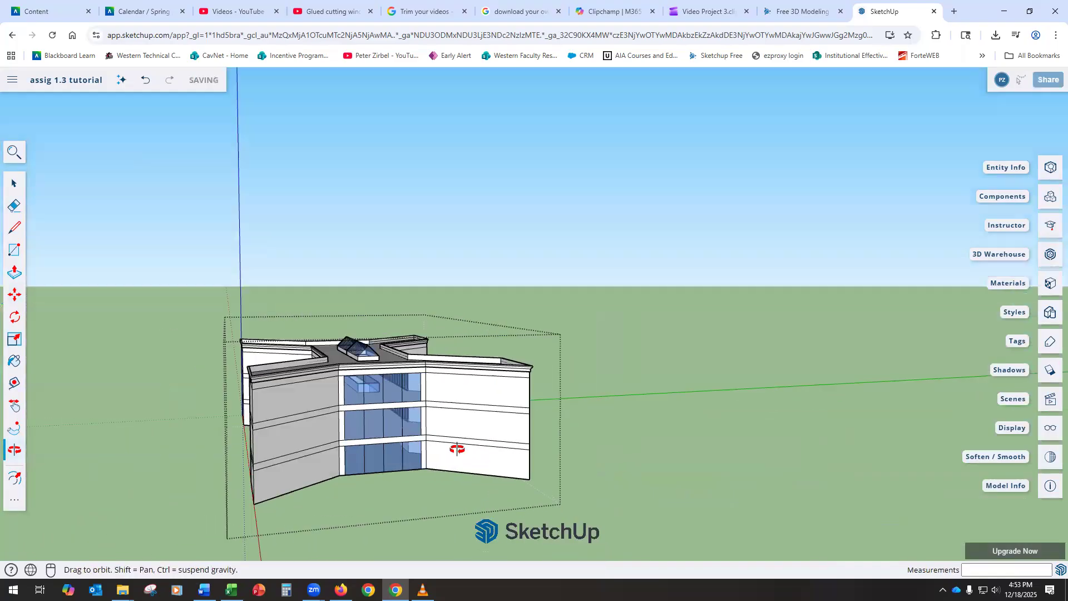
drag(458, 449, 503, 434)
key(m)
scroll(373, 439, up, 6)
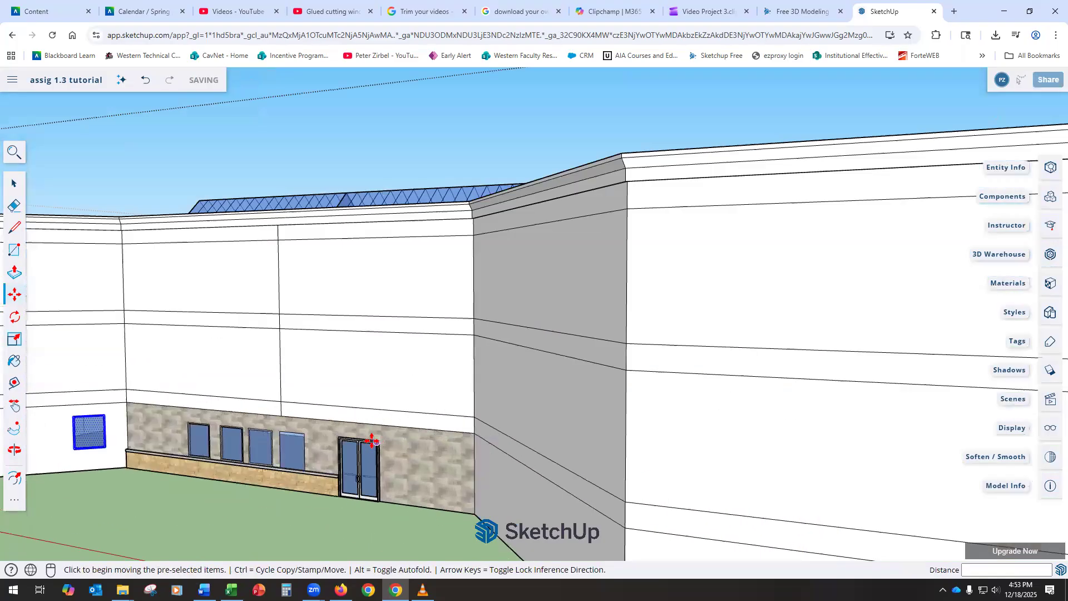
scroll(372, 441, down, 10)
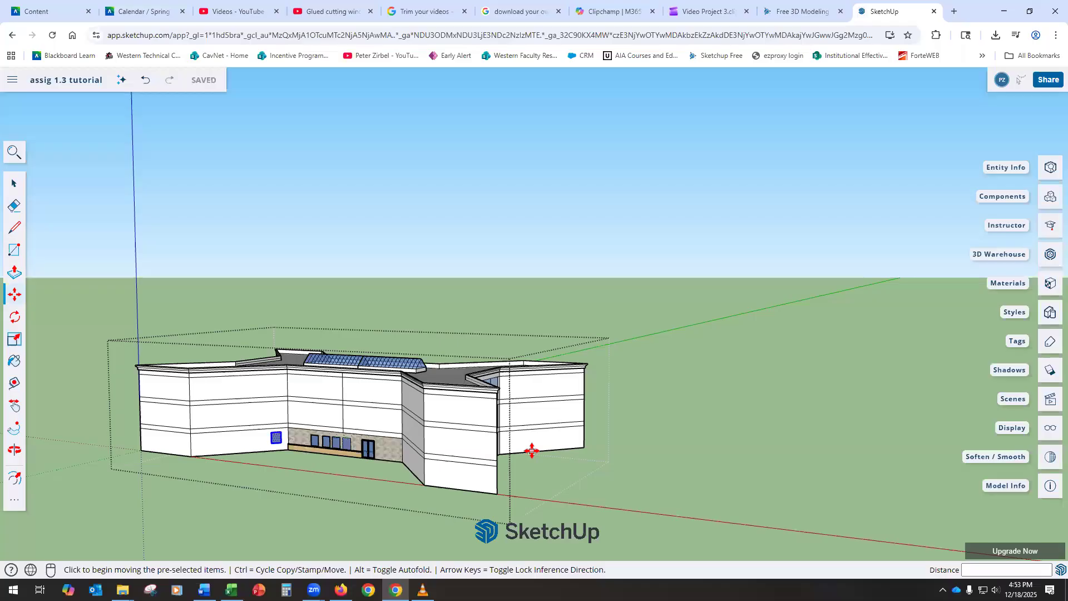
scroll(406, 451, up, 8)
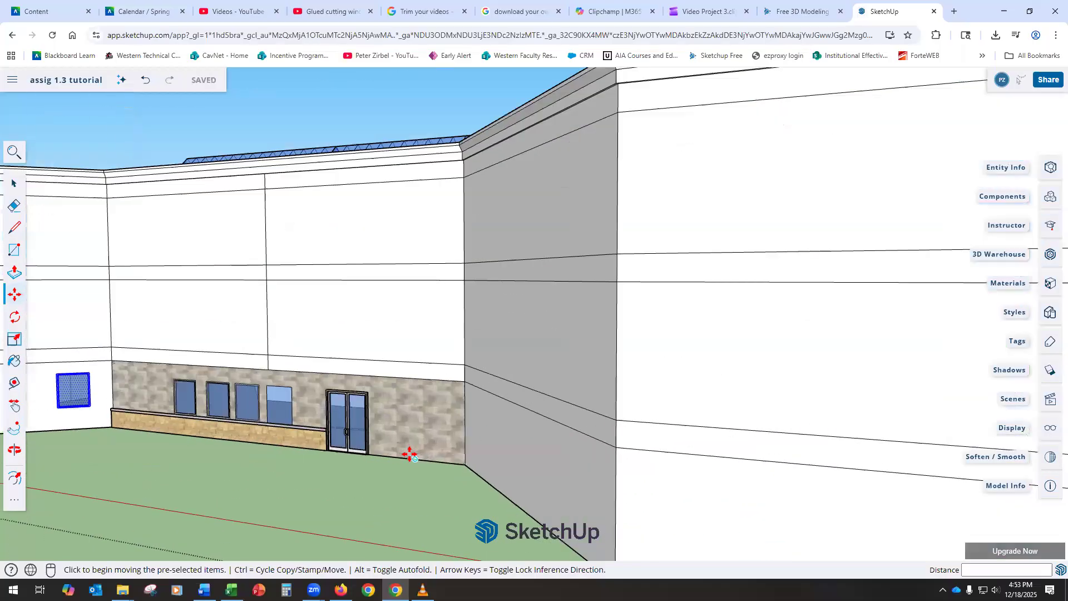
scroll(409, 454, up, 5)
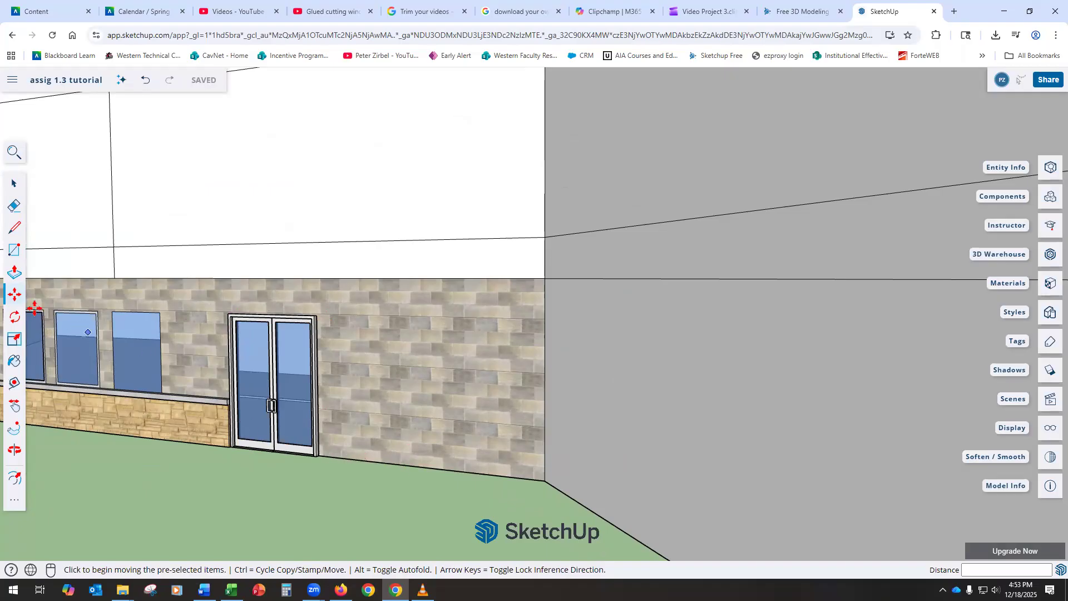
Step: Draw a 3 ft by 7 ft rectangle up from the wall base right of the double doors
click(14, 250)
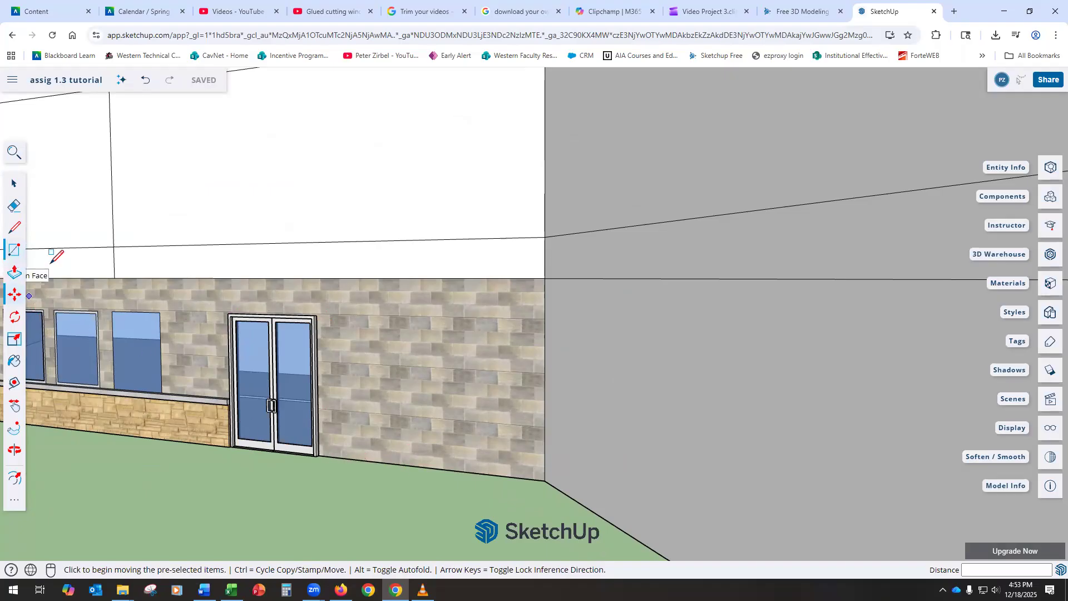
click(372, 461)
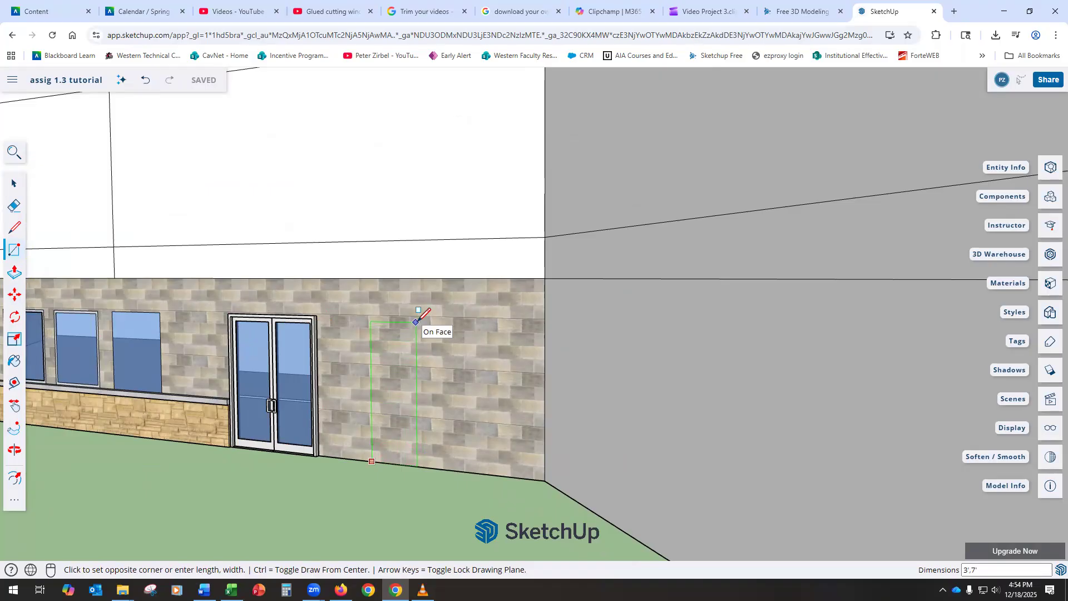
key(Return)
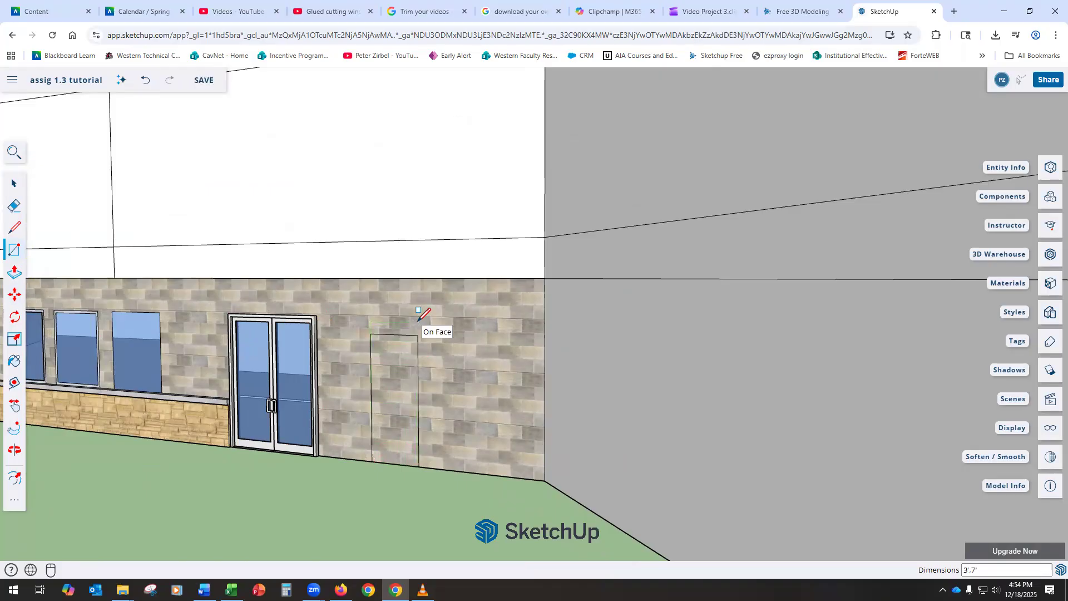
scroll(409, 378, up, 4)
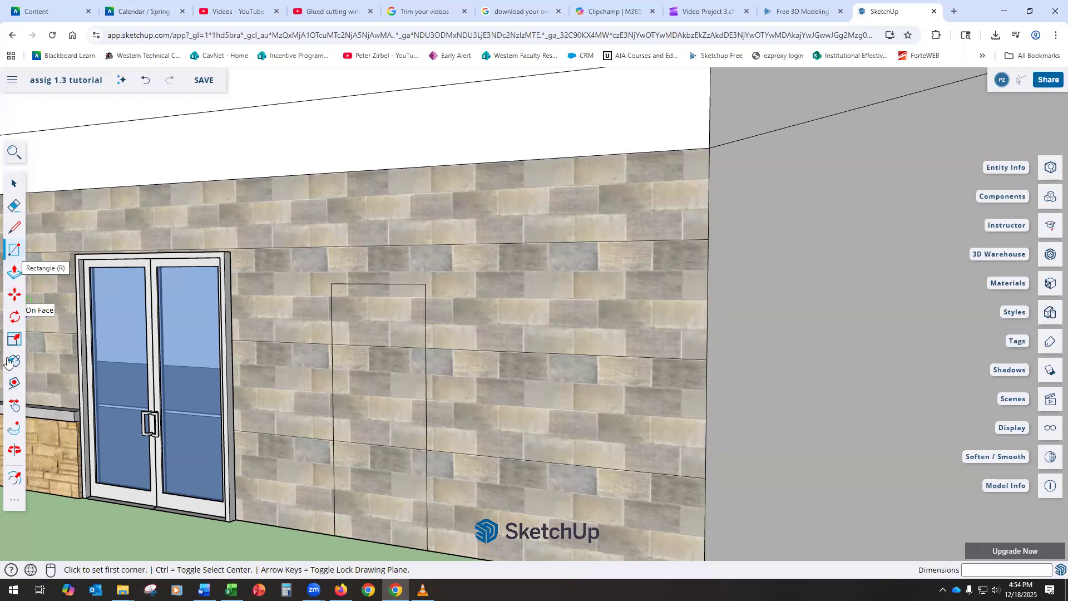
Step: Inset the door rectangle's outline with Offset to create a frame border
click(15, 479)
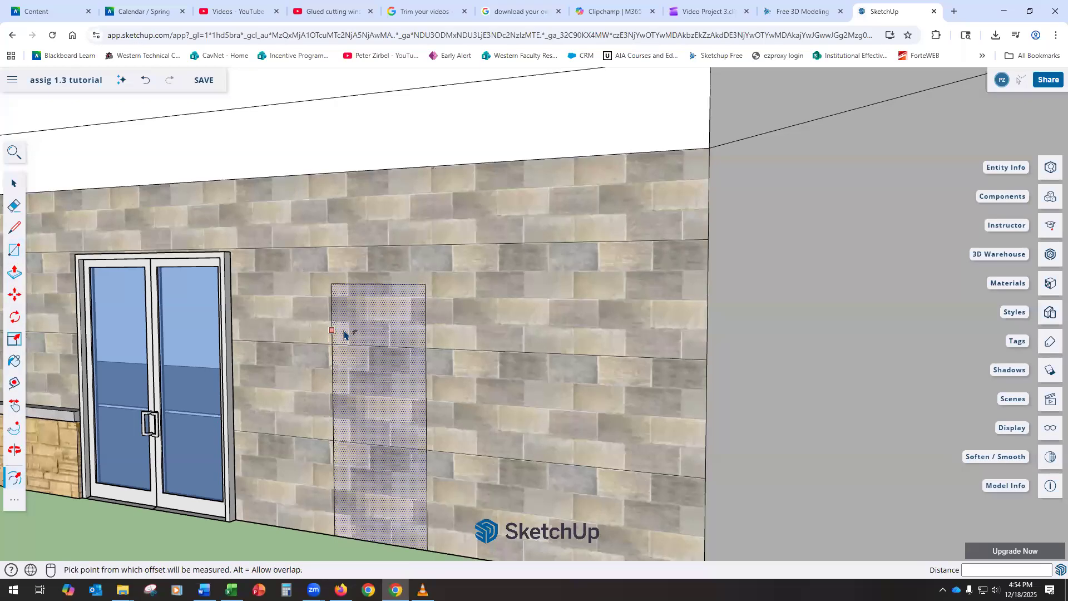
click(353, 338)
click(354, 338)
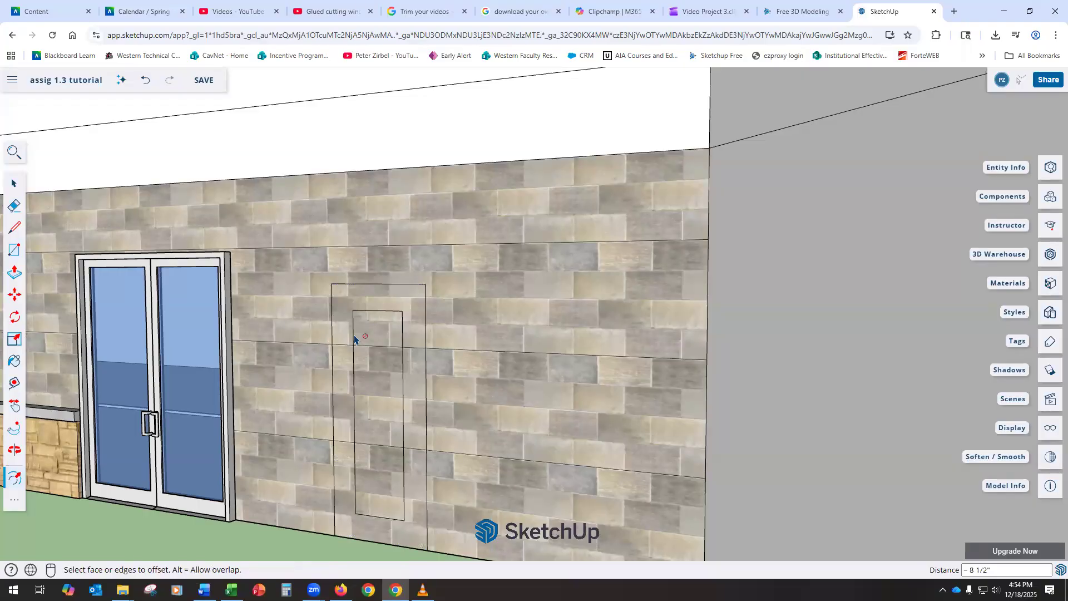
click(354, 337)
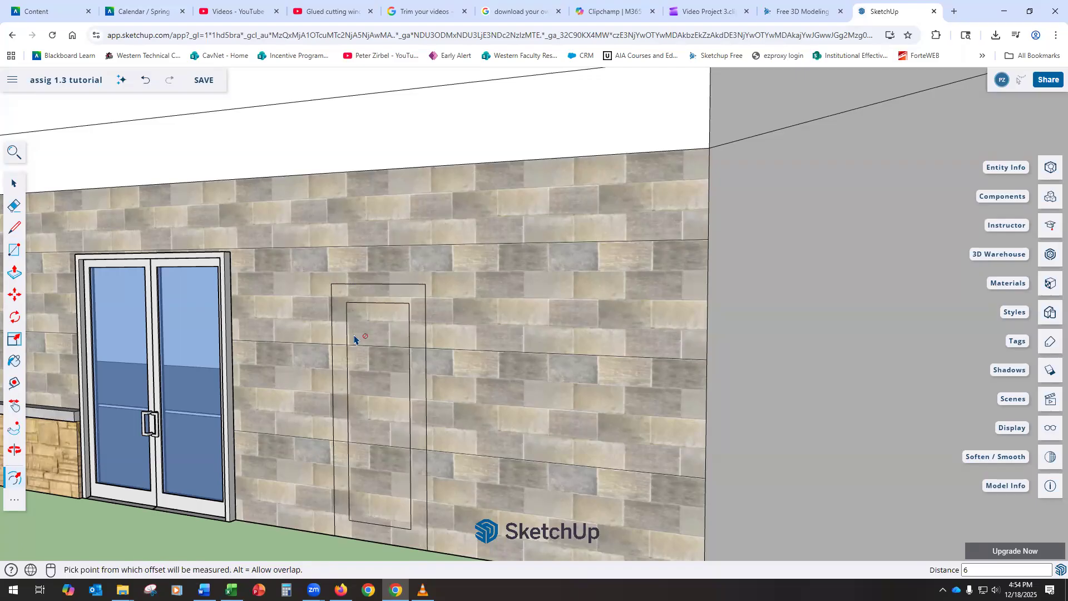
Step: Paint the inner panel Translucent Glass Blue and the frame border Aluminum - Natural
click(17, 361)
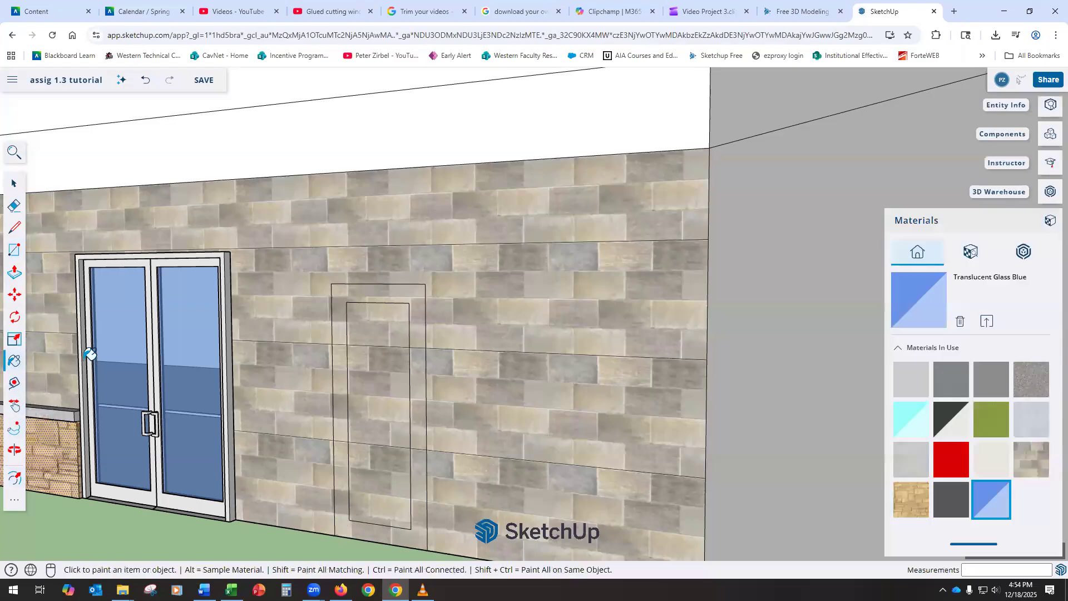
click(385, 410)
click(911, 380)
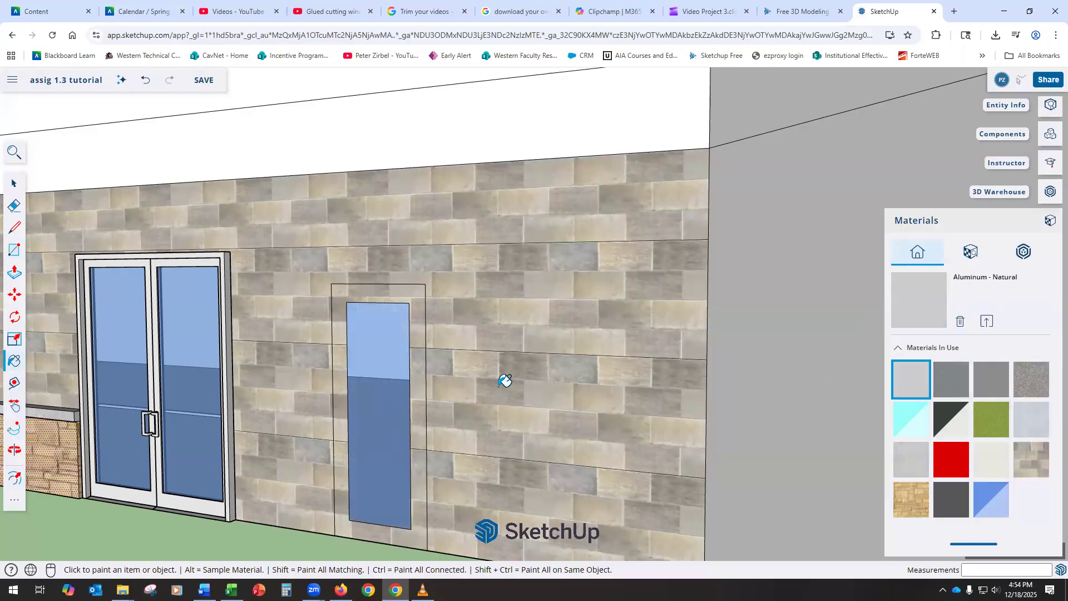
click(418, 388)
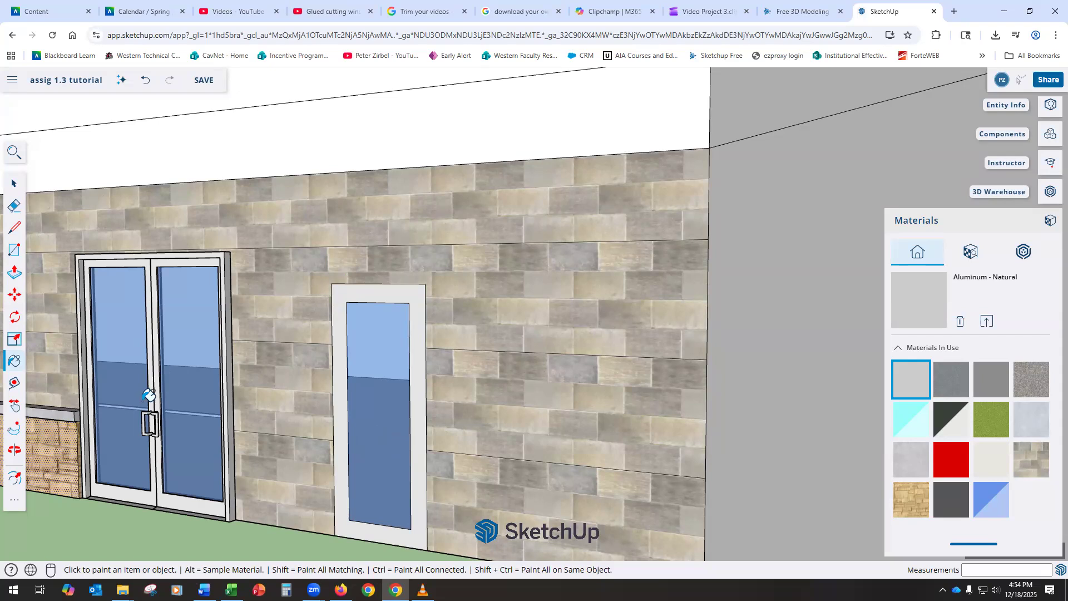
Step: Orbit and zoom around the building's front to review the new glass door
scroll(249, 399, down, 5)
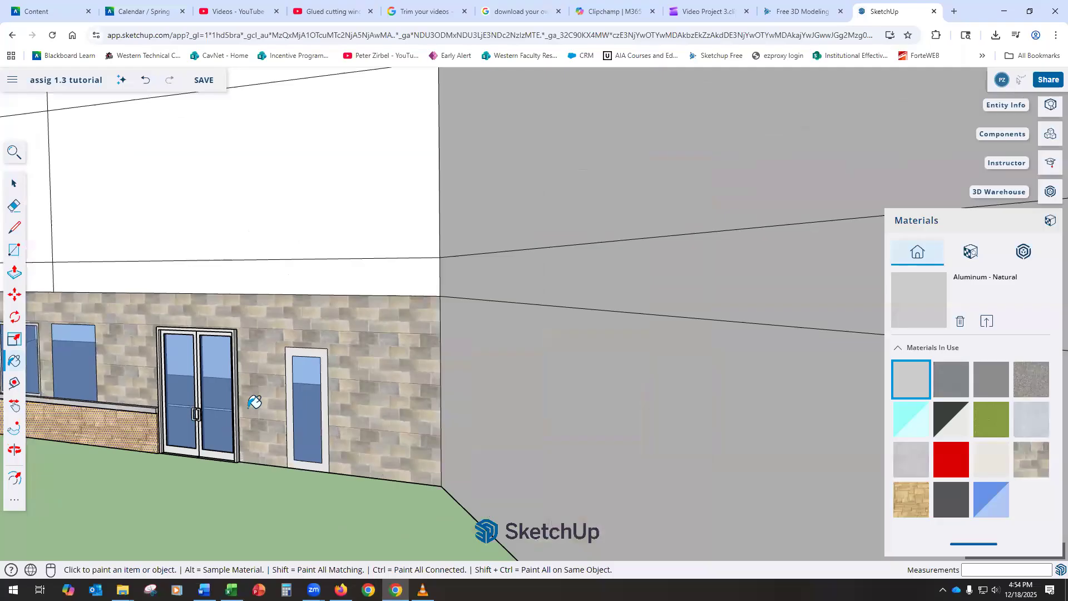
scroll(254, 402, down, 3)
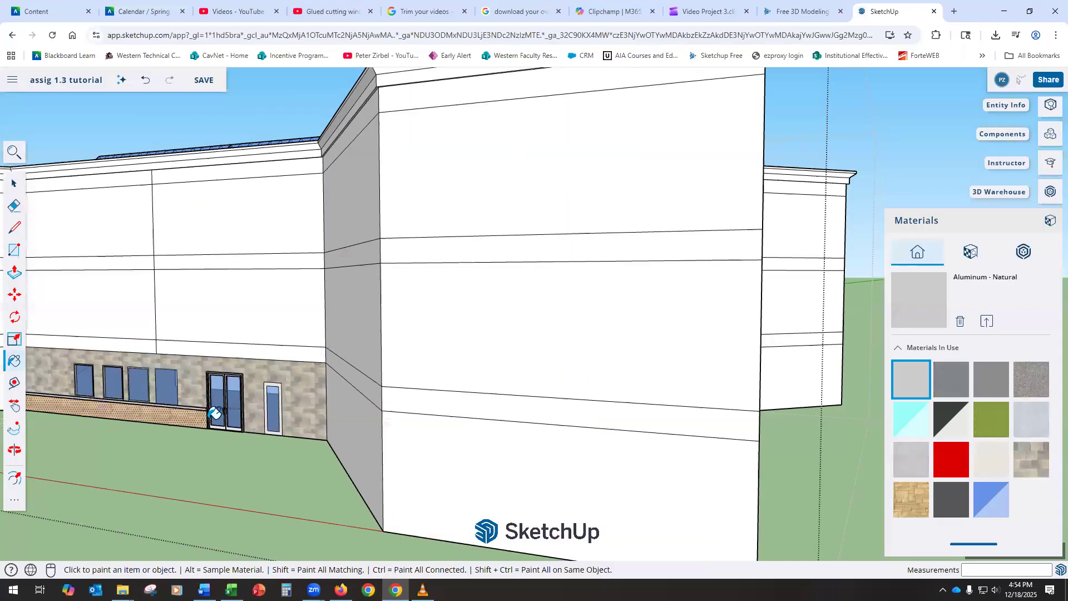
scroll(214, 412, up, 5)
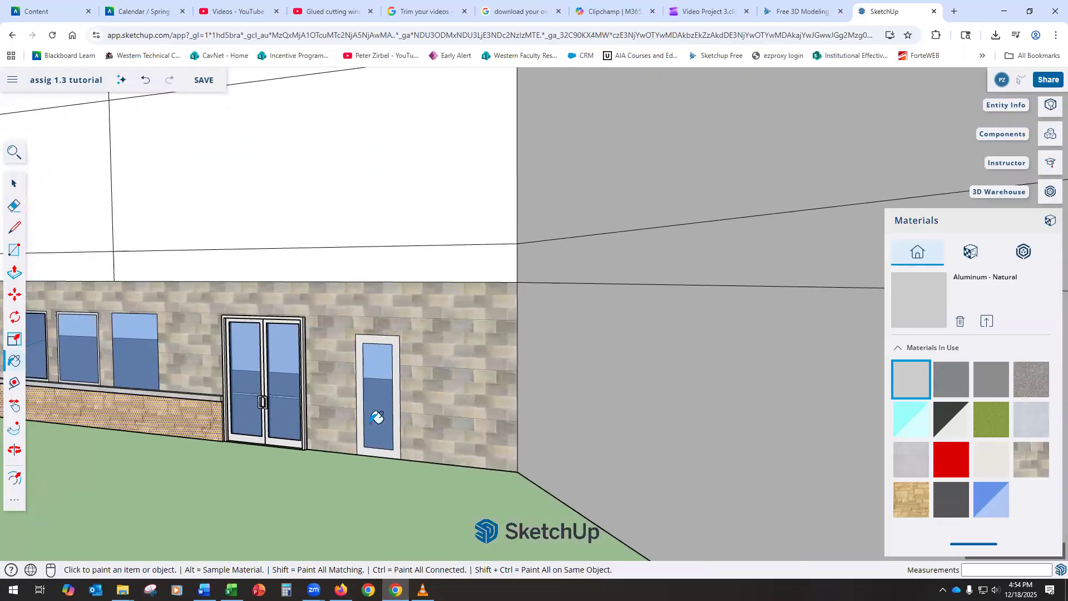
scroll(377, 417, down, 4)
middle_drag(346, 434, 286, 412)
scroll(286, 412, up, 4)
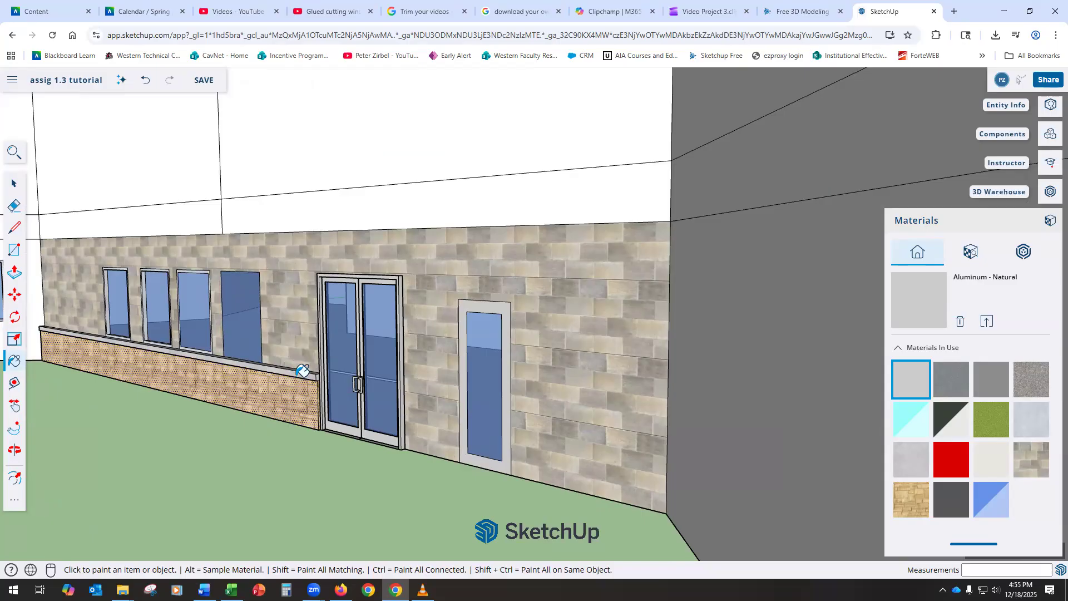
scroll(326, 405, up, 3)
scroll(324, 365, up, 3)
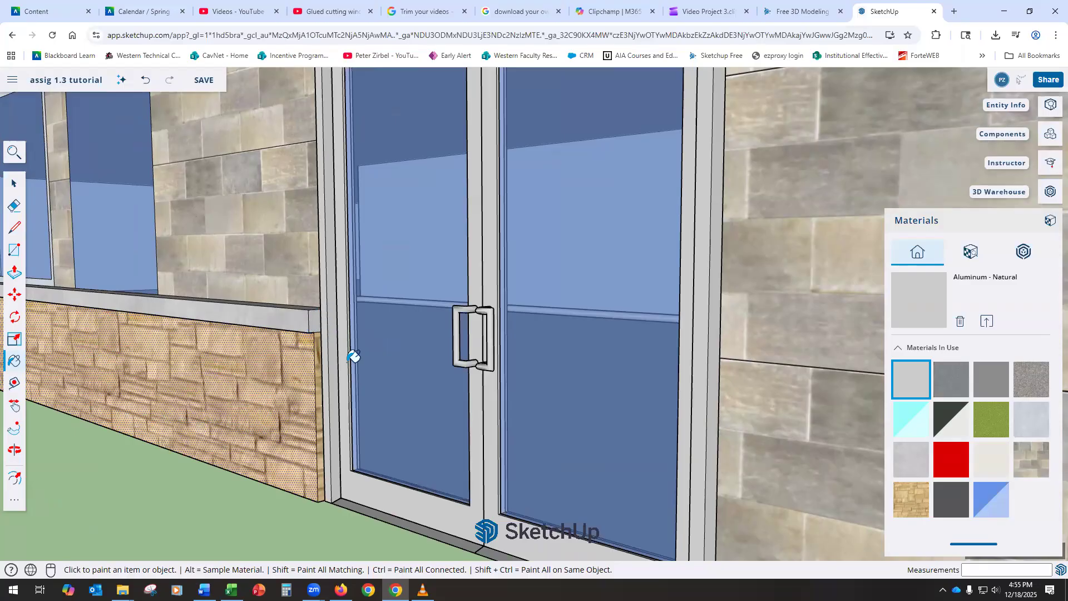
scroll(354, 357, down, 3)
scroll(354, 358, down, 4)
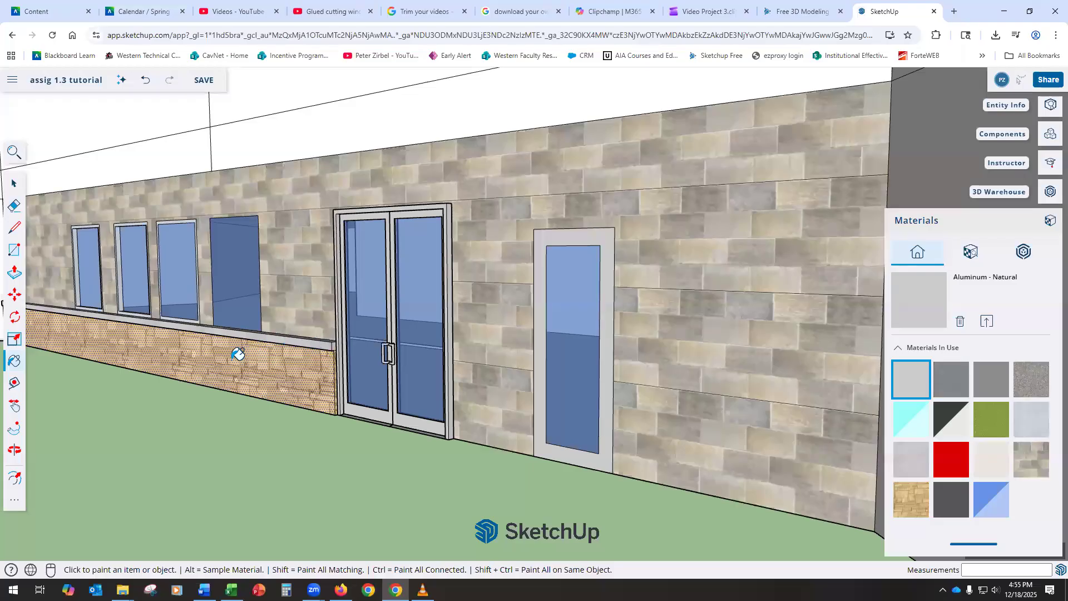
scroll(238, 356, down, 3)
scroll(238, 356, down, 8)
Step: Orbit to an overhead view, then lower the camera to a close view of the entrance
mouse_move(388, 275)
middle_down()
mouse_move(343, 383)
mouse_move(352, 262)
middle_up()
scroll(353, 262, up, 10)
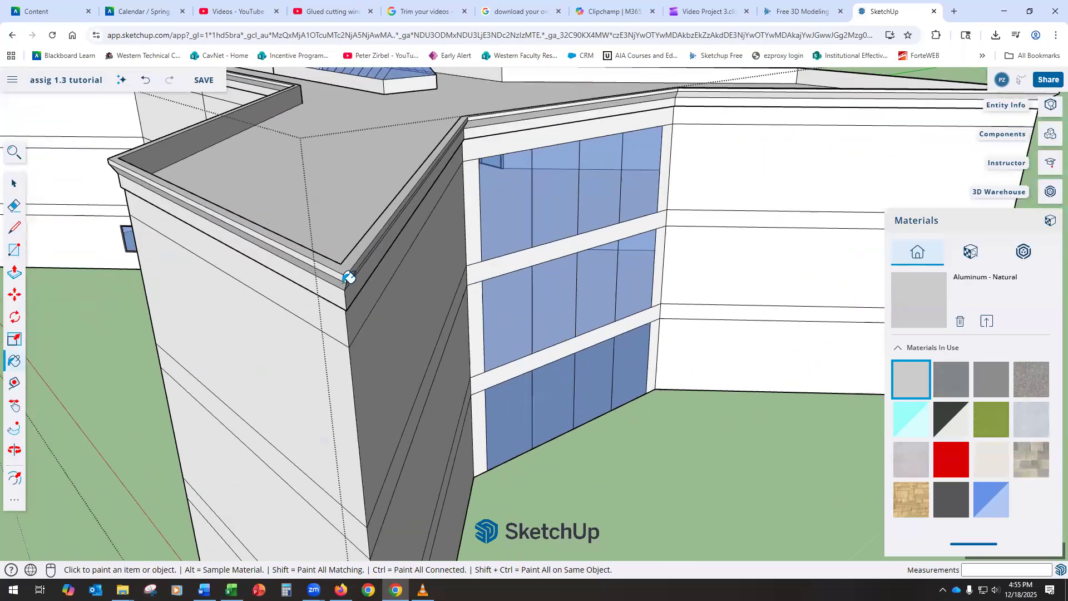
scroll(369, 286, down, 8)
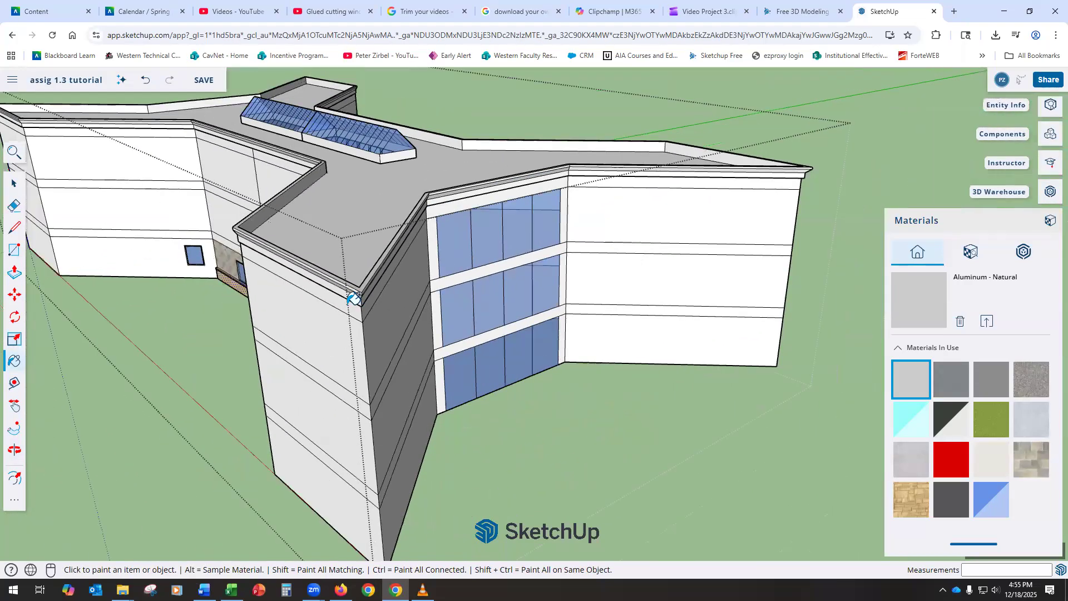
middle_drag(480, 275, 640, 205)
scroll(488, 277, down, 5)
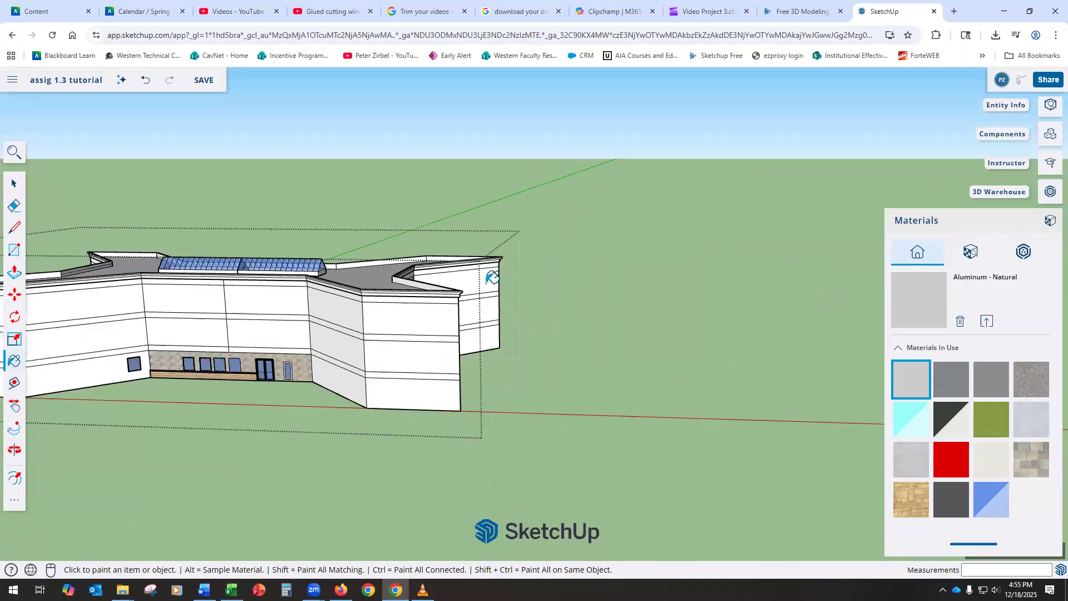
scroll(314, 296, up, 4)
scroll(362, 387, up, 3)
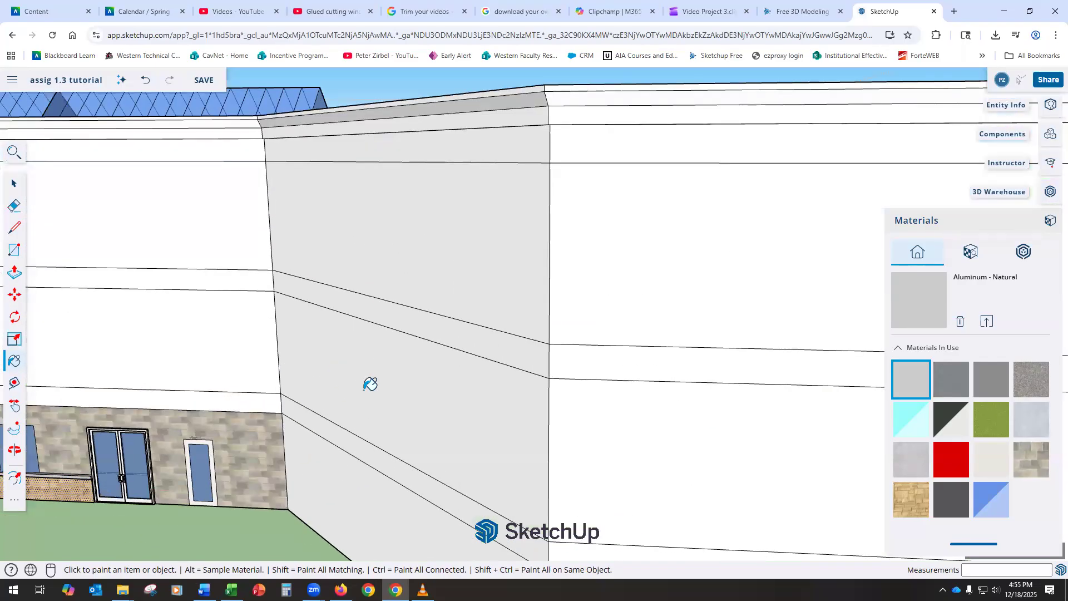
scroll(370, 384, down, 4)
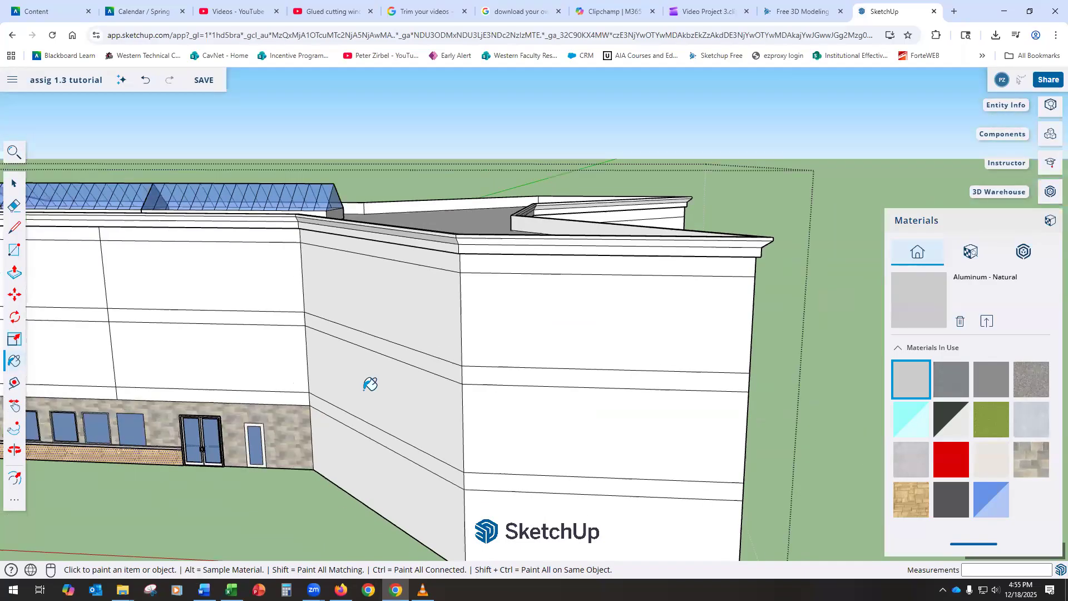
scroll(365, 485, up, 5)
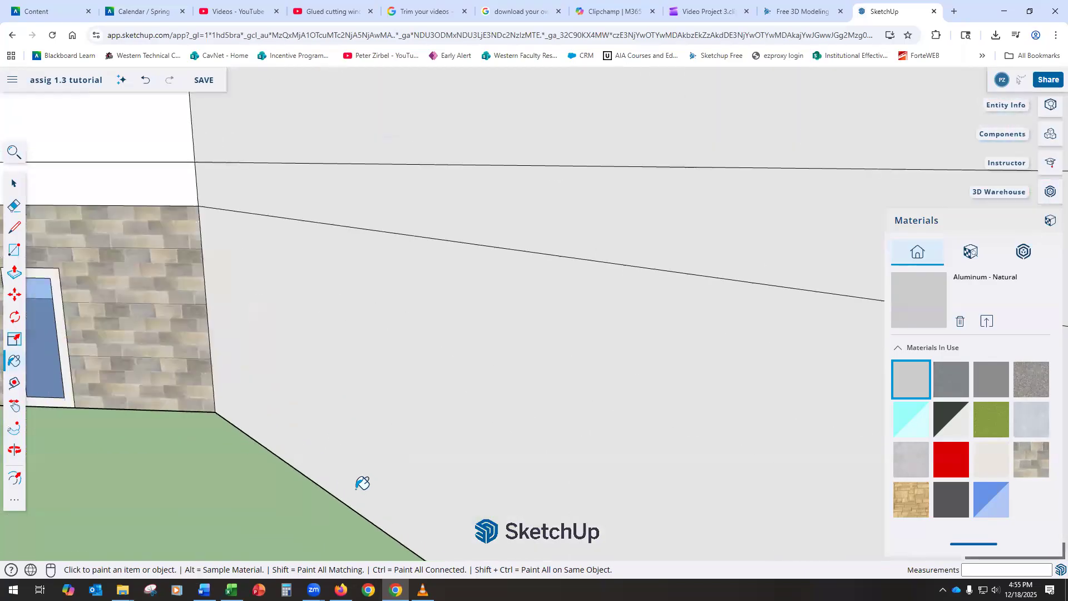
scroll(89, 394, down, 4)
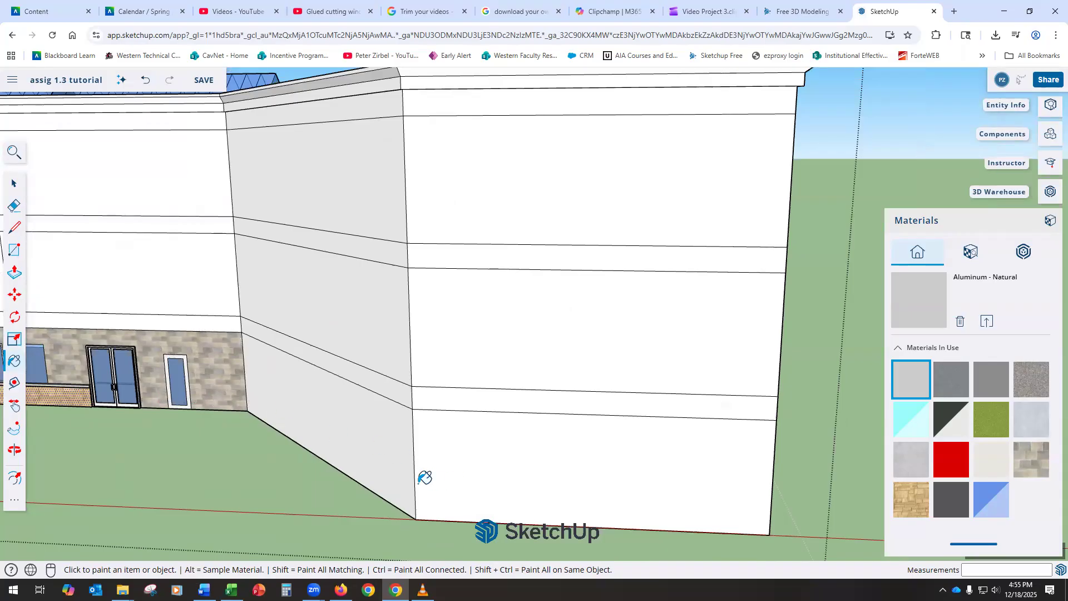
scroll(437, 490, up, 1)
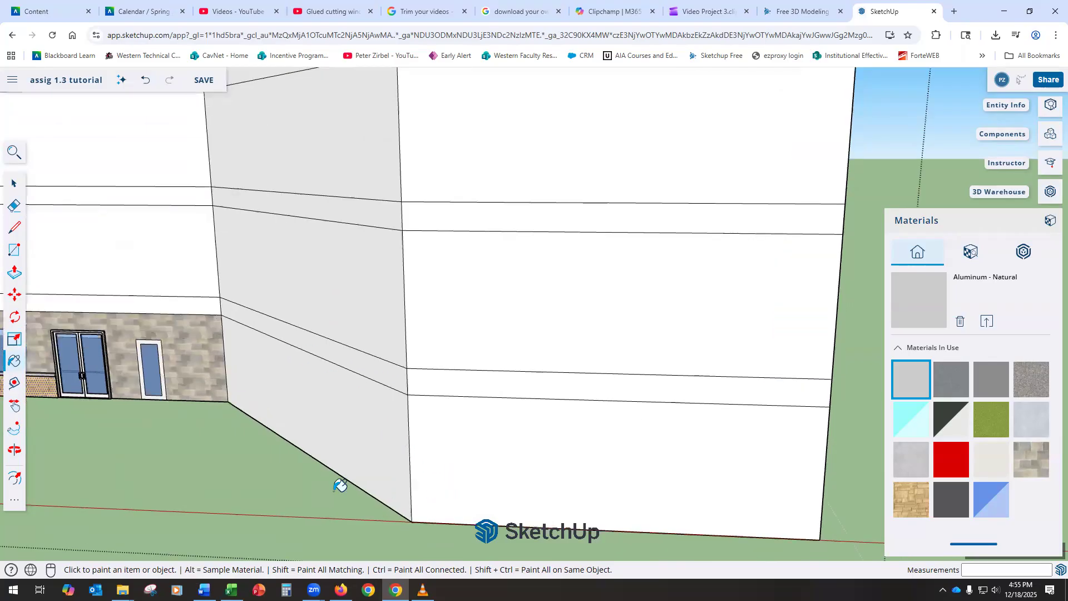
Step: Draw a closed stepped profile at the wall's bottom corner with edges of 4, 12, 1 and 3 inches
click(15, 227)
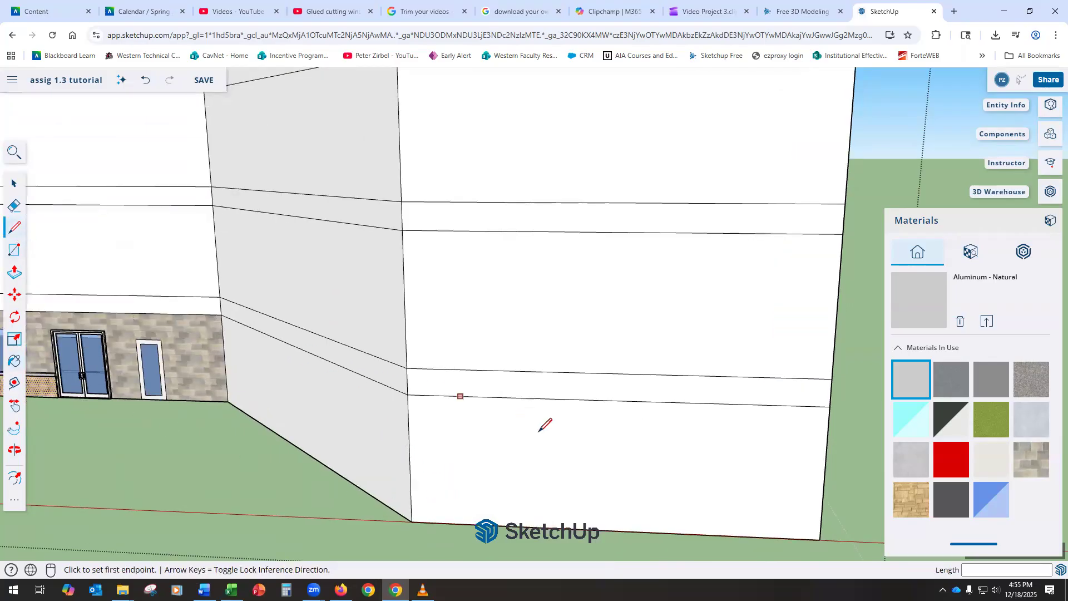
scroll(557, 436, down, 5)
middle_drag(582, 437, 475, 451)
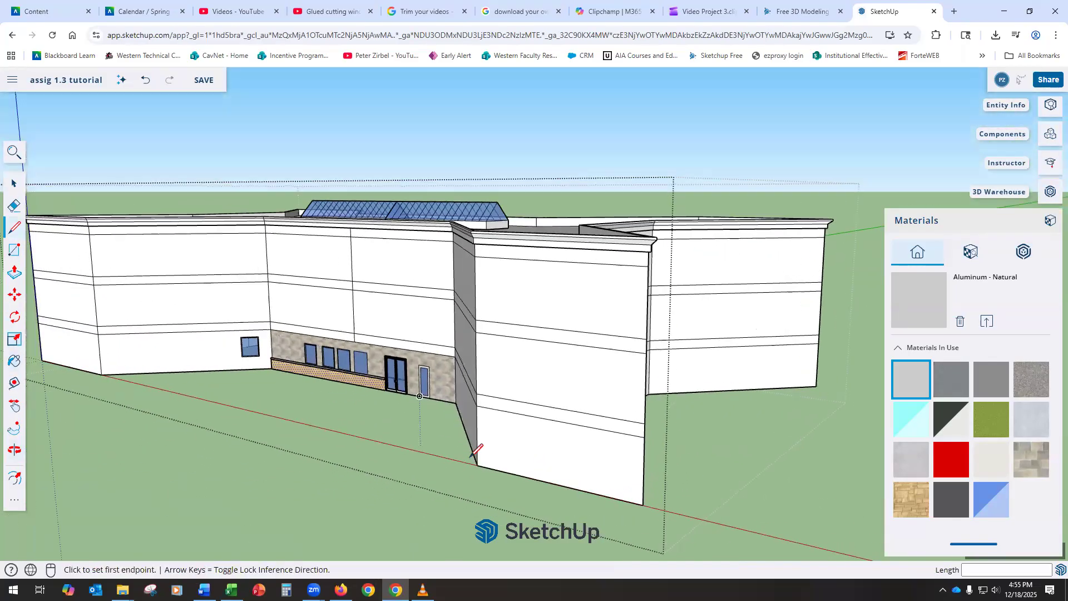
scroll(473, 455, up, 5)
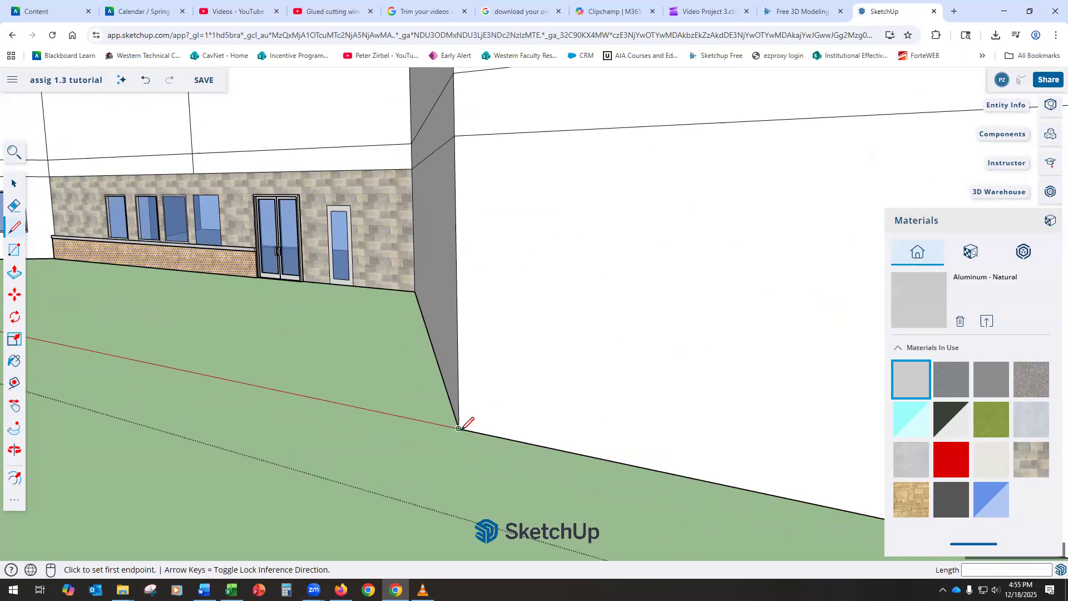
click(458, 429)
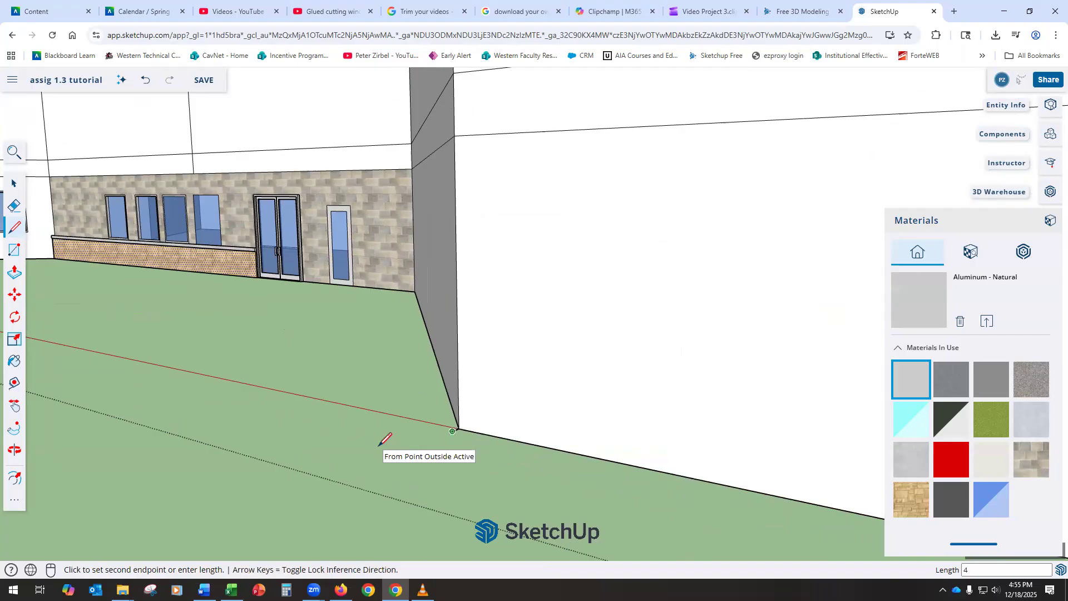
key(Return)
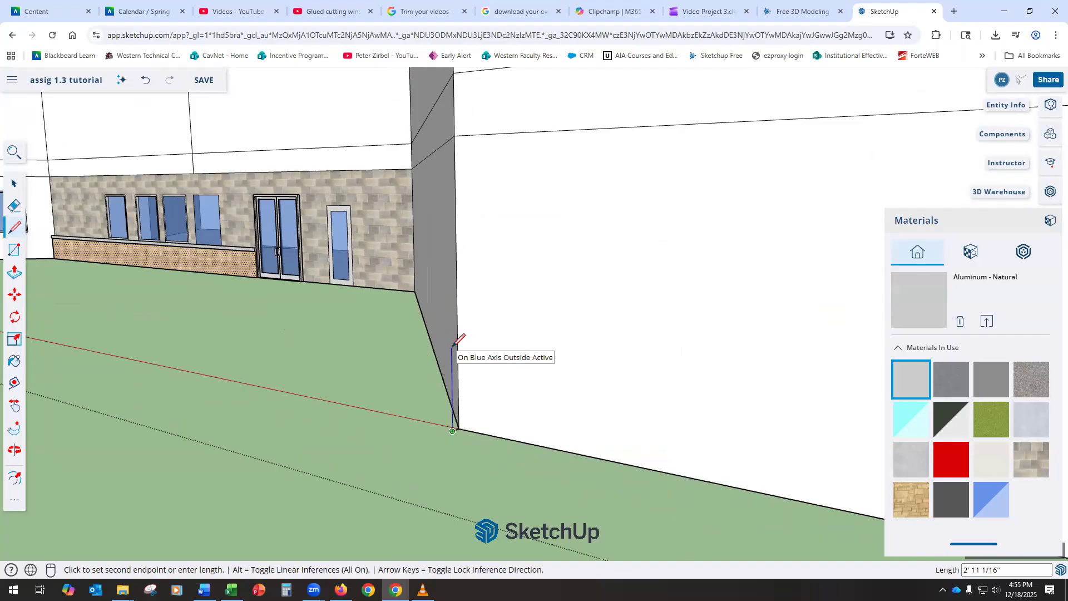
key(Return)
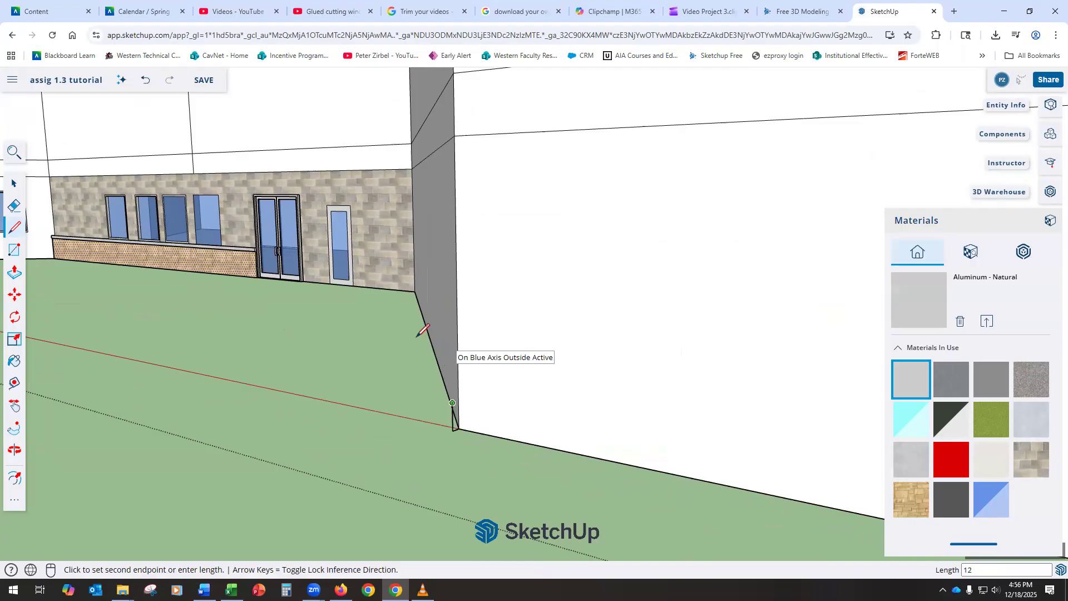
scroll(465, 425, up, 5)
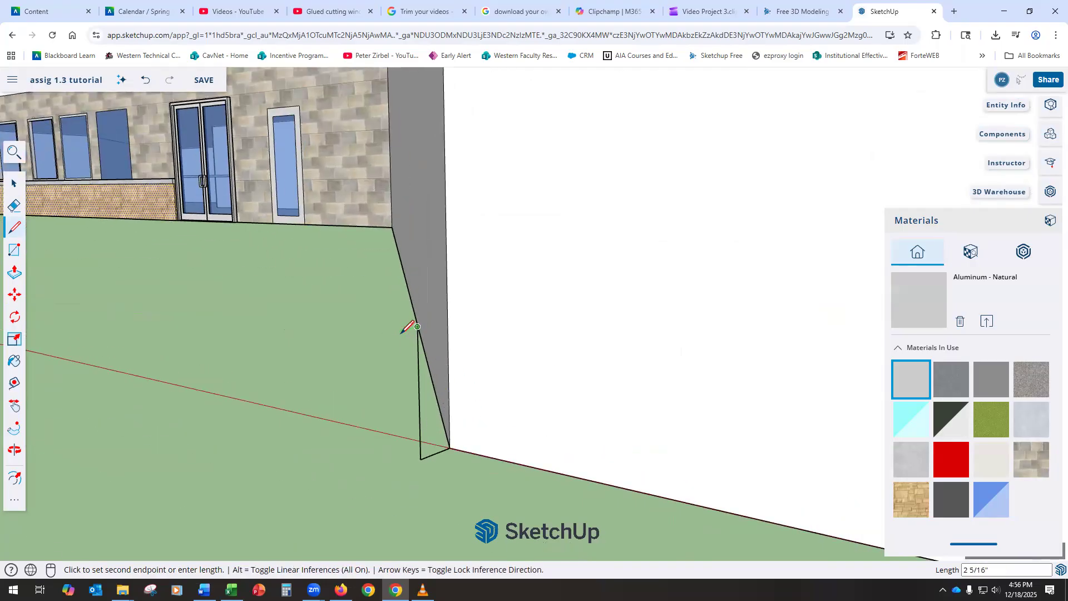
key(Return)
mouse_move(422, 294)
middle_down()
mouse_move(504, 301)
mouse_move(424, 270)
middle_up()
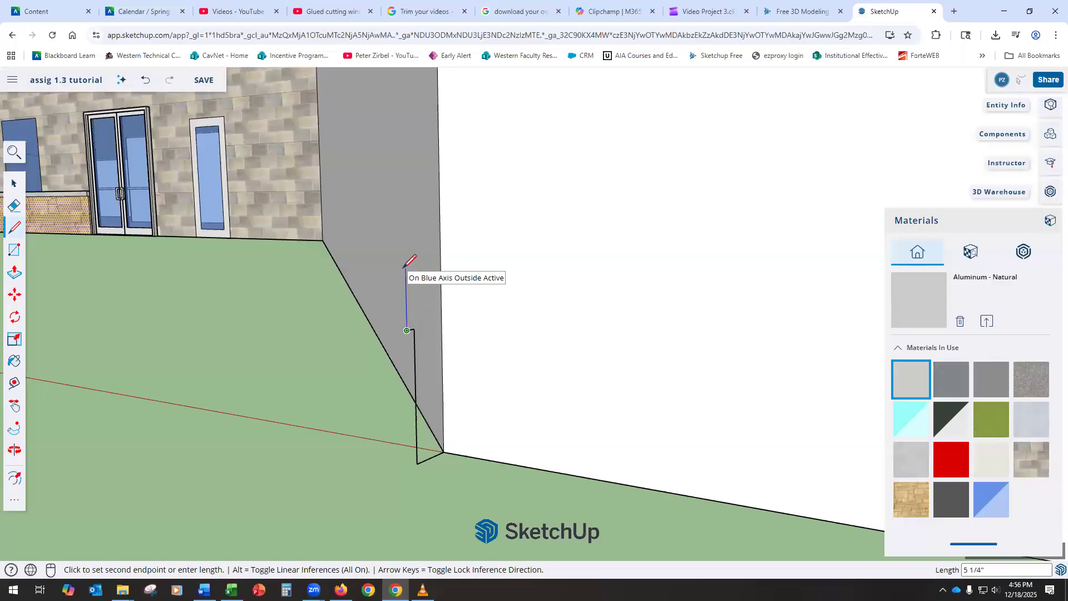
text(3)
key(Return)
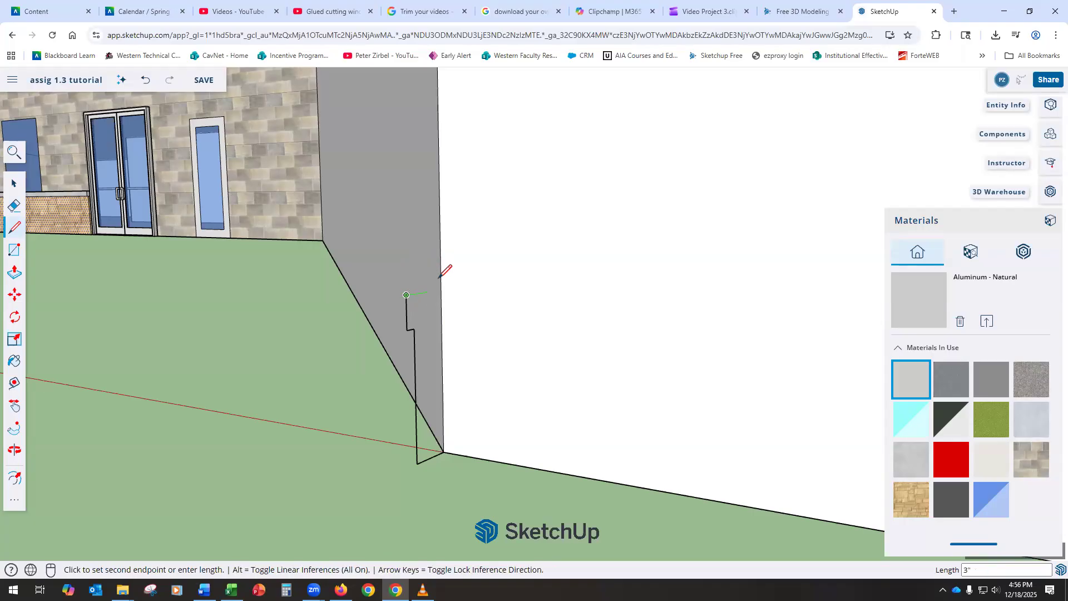
click(440, 276)
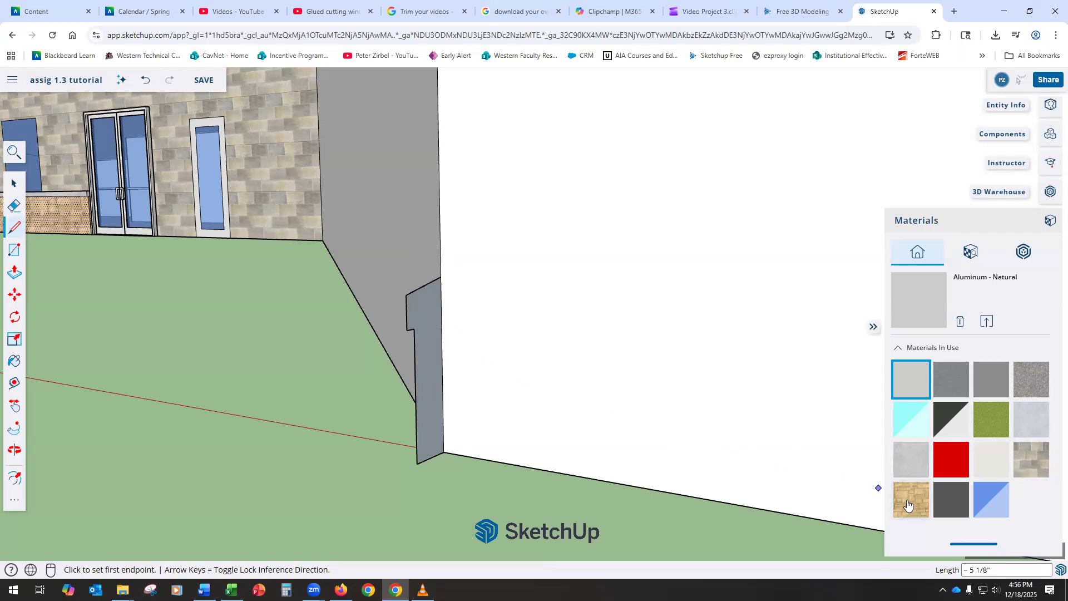
Step: Apply Stone Sandstone Ashlar Light to the profile's front and back faces, orbiting around the corner
click(910, 504)
click(433, 374)
mouse_move(492, 396)
middle_down()
mouse_move(735, 389)
mouse_move(663, 356)
middle_up()
click(647, 352)
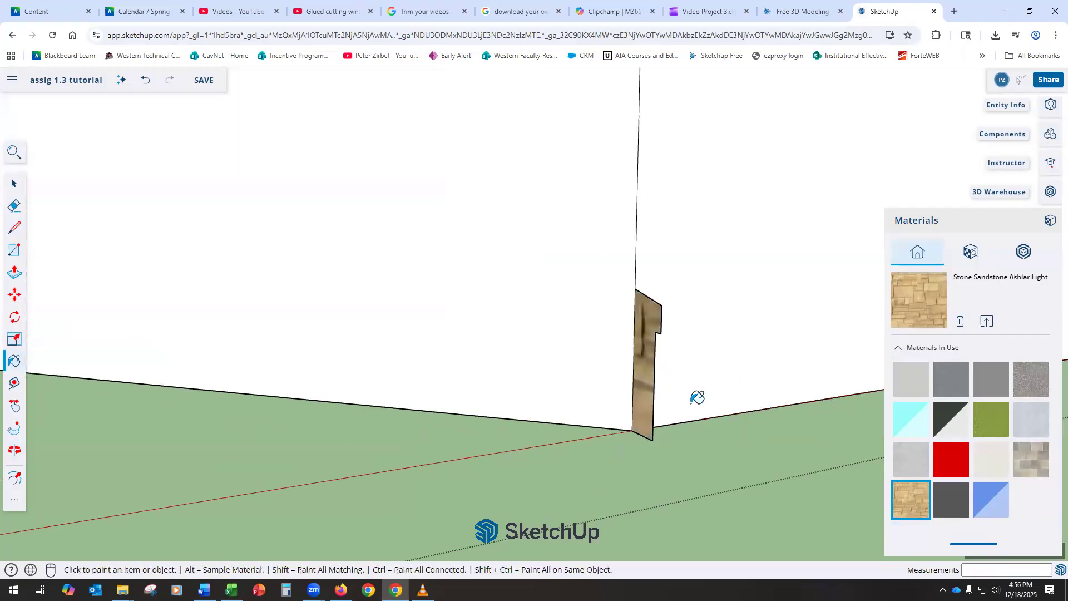
mouse_move(708, 398)
middle_down()
mouse_move(758, 397)
mouse_move(212, 374)
mouse_move(98, 336)
middle_up()
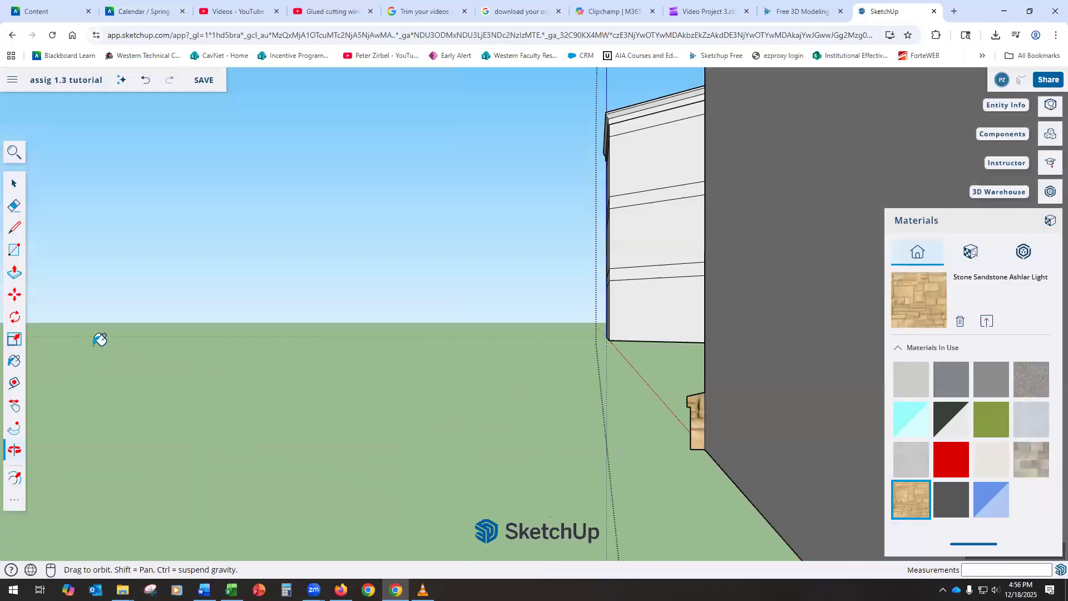
middle_drag(518, 372, 552, 383)
scroll(553, 383, down, 6)
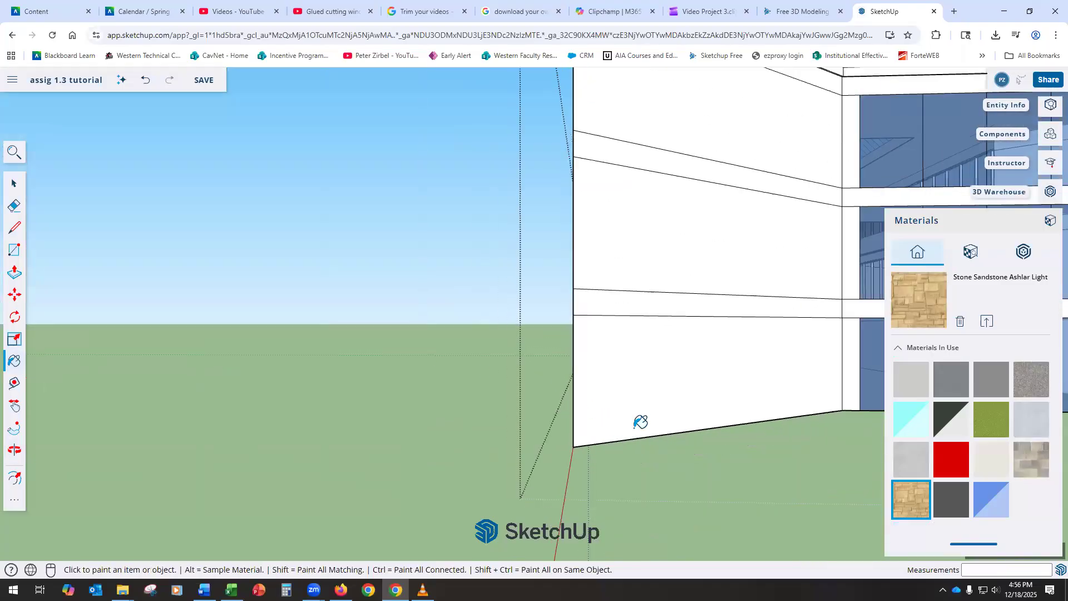
mouse_move(576, 370)
middle_down()
mouse_move(615, 405)
mouse_move(775, 446)
middle_up()
scroll(774, 448, up, 6)
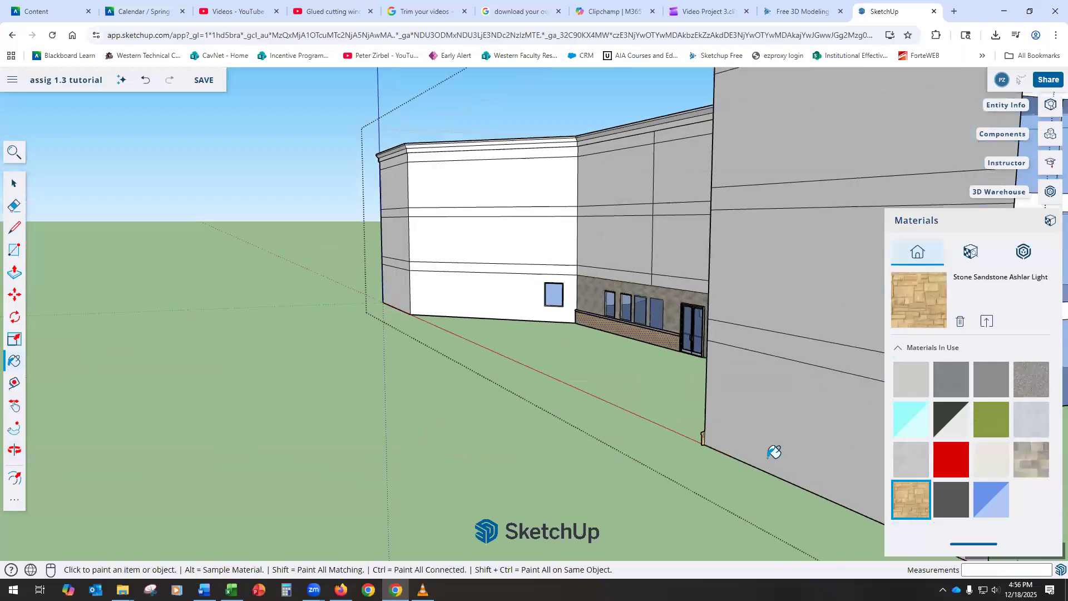
scroll(719, 444, up, 1)
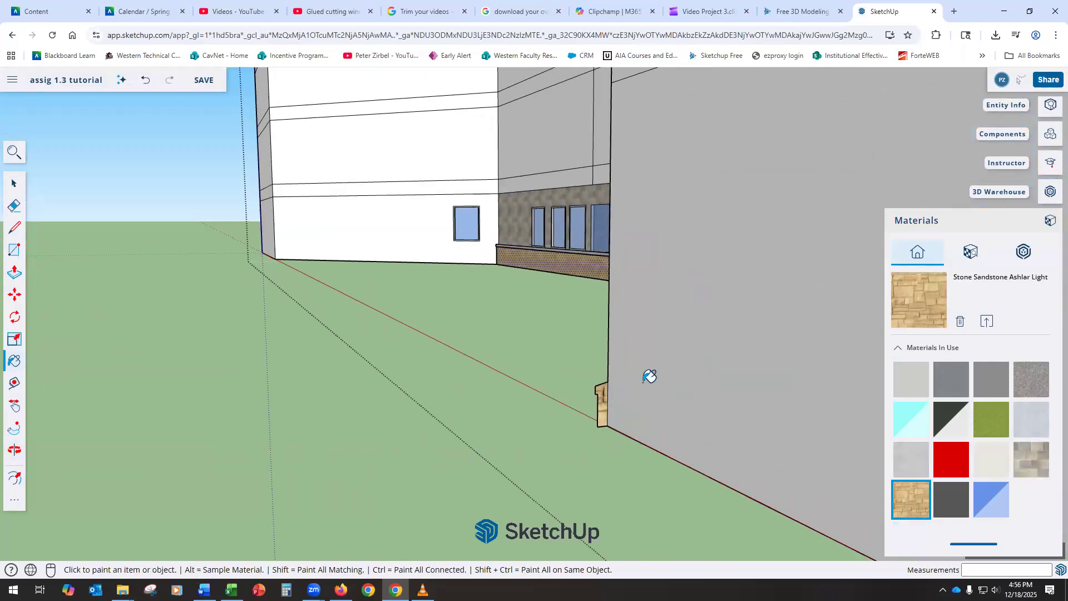
click(14, 183)
Step: Try Follow Me on the sandstone profile, undo the misplaced extrusion, and zoom back to the profile
click(15, 503)
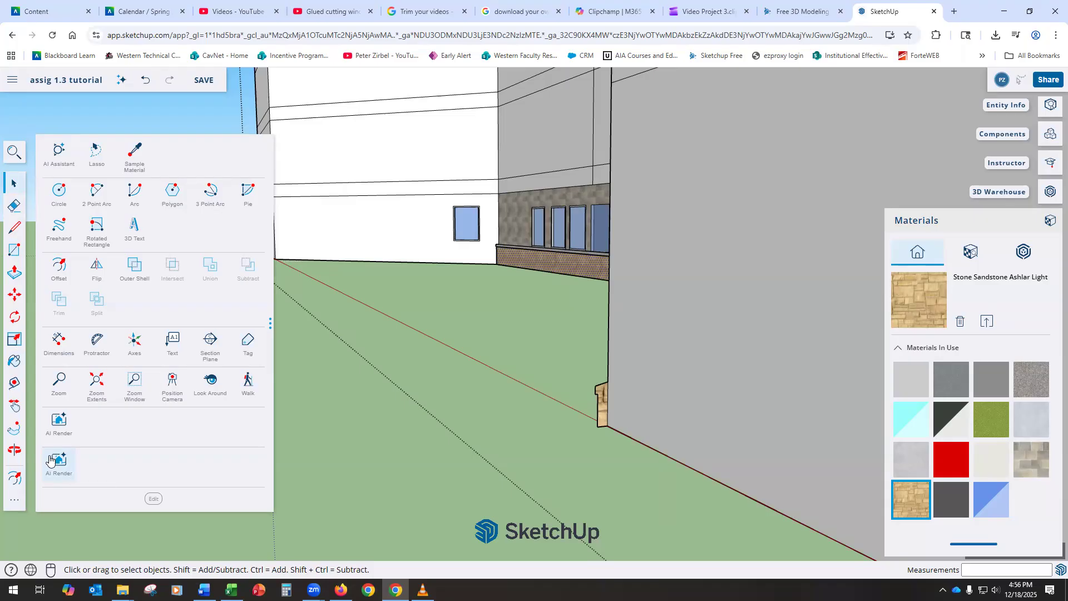
click(16, 434)
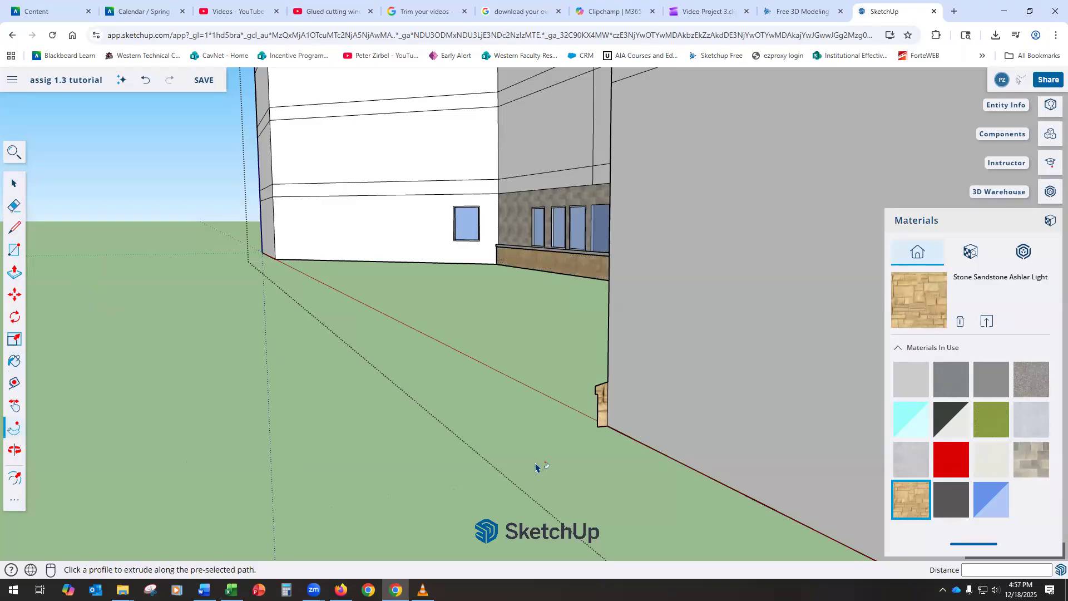
click(604, 429)
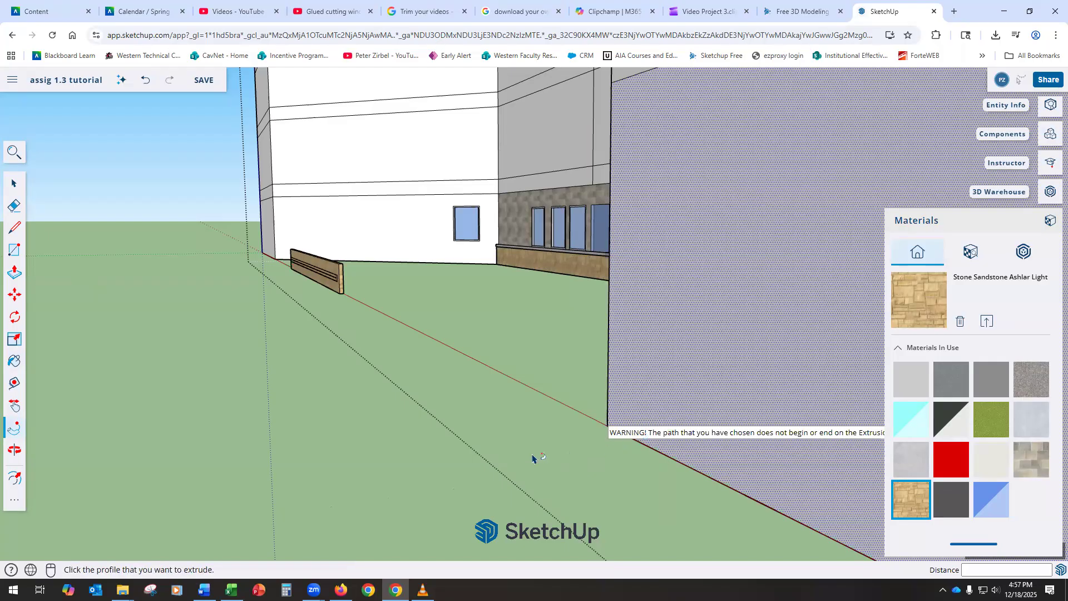
click(148, 83)
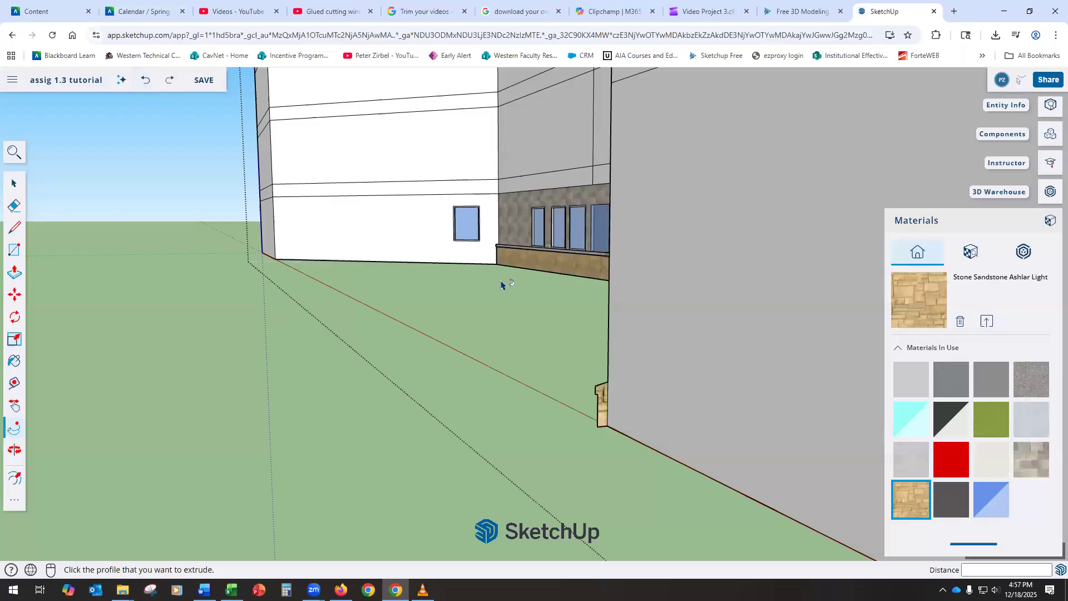
scroll(292, 268, down, 5)
scroll(464, 323, up, 2)
scroll(270, 267, up, 5)
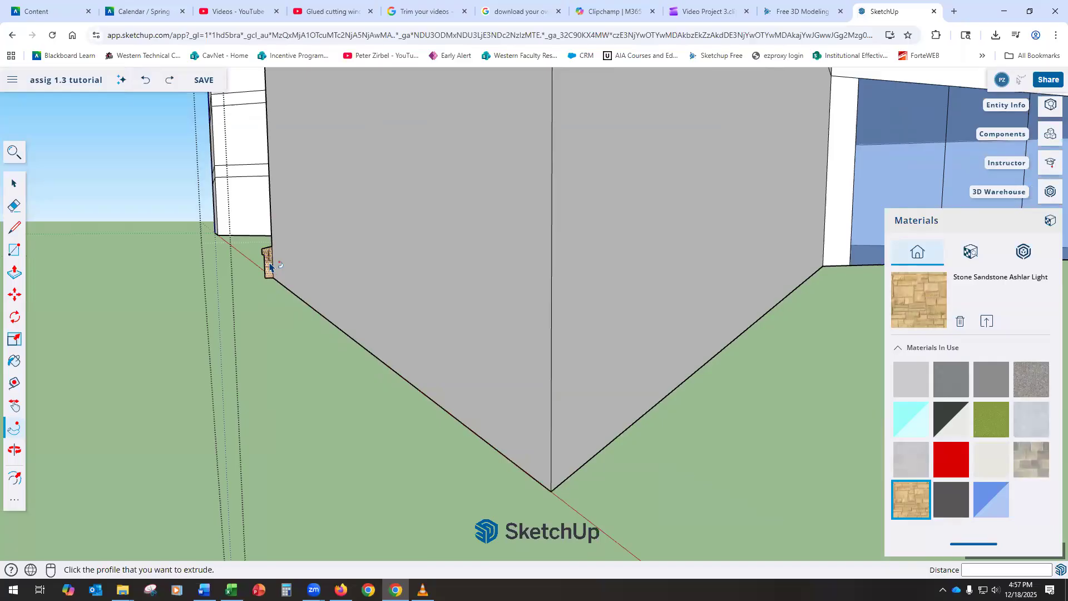
Step: Sweep the profile with Follow Me along the wall base and around its corner, then orbit to check it
click(269, 272)
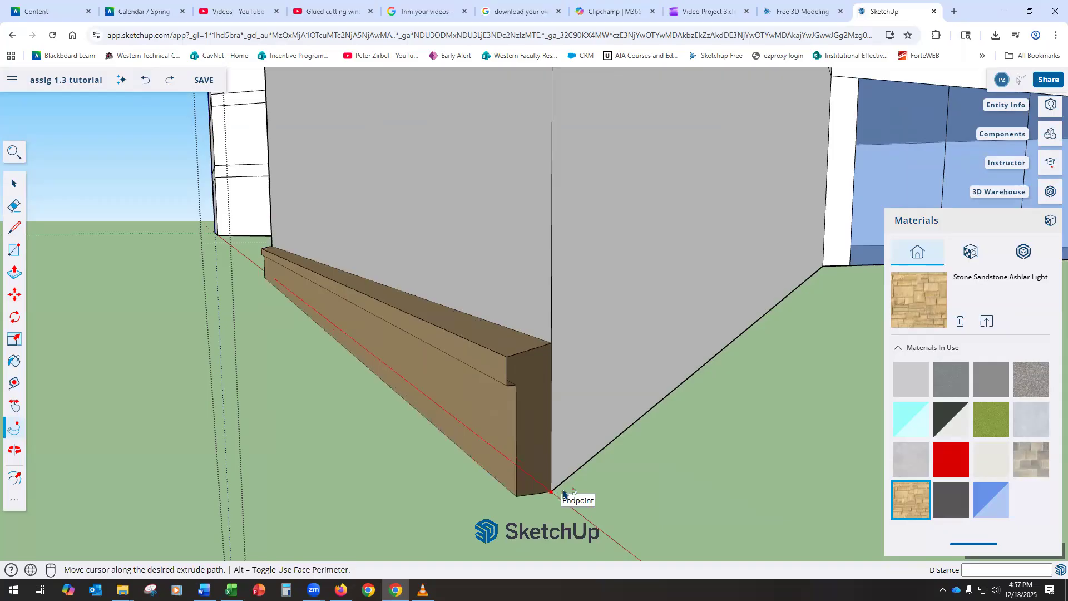
click(825, 265)
middle_drag(191, 333, 259, 341)
mouse_move(339, 354)
middle_down()
mouse_move(412, 336)
mouse_move(321, 354)
middle_up()
scroll(364, 370, down, 3)
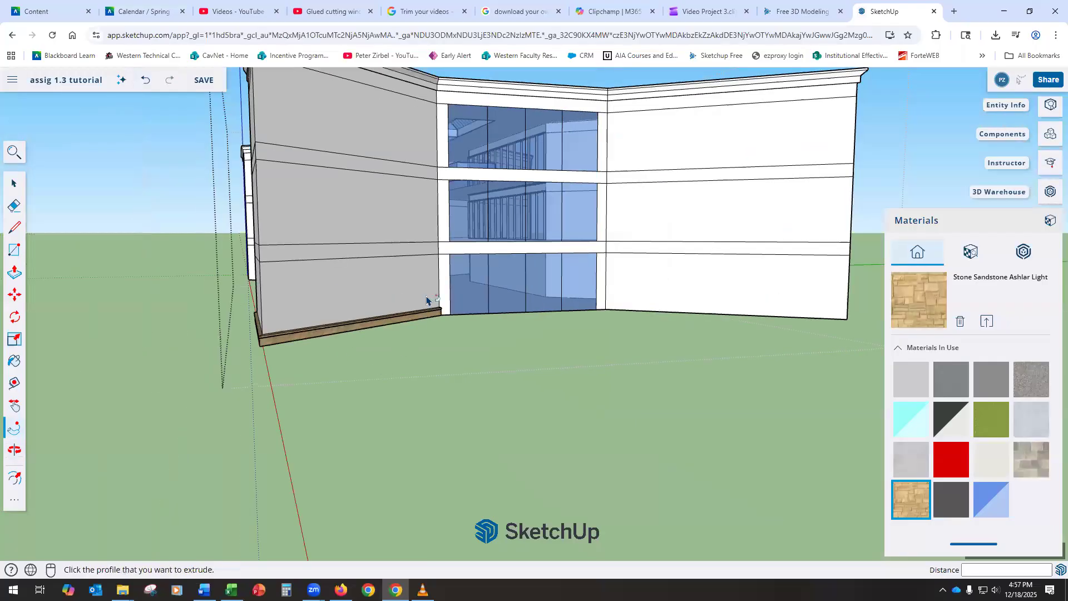